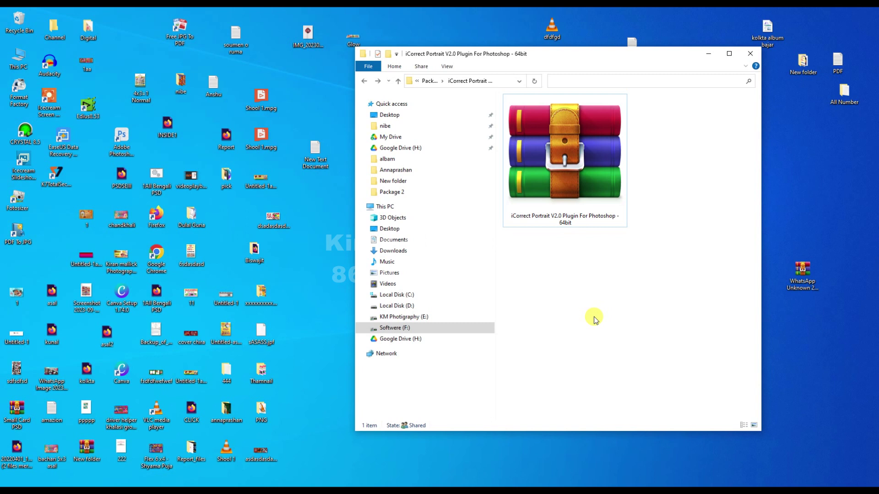
Step: Extract the iCorrect Portrait V2.0 Plugin For Photoshop - 64bit archive to the default destination folder, entering the archive password
{"action": "left_click", "coordinate": [578, 173]}
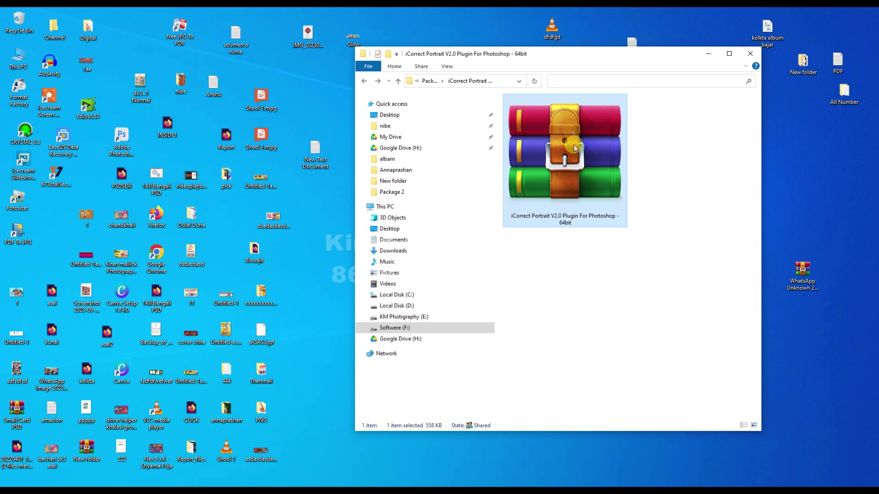
{"action": "left_click_drag", "start_coordinate": [577, 48], "coordinate": [555, 85]}
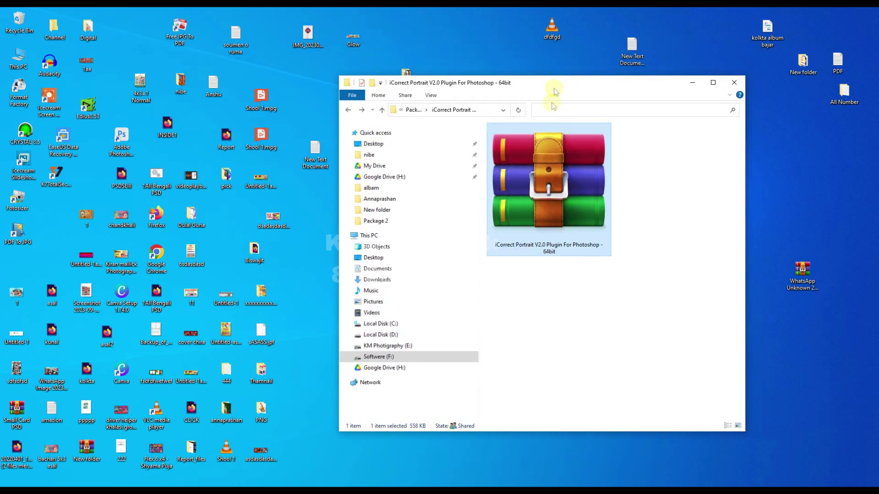
{"action": "right_click", "coordinate": [549, 183]}
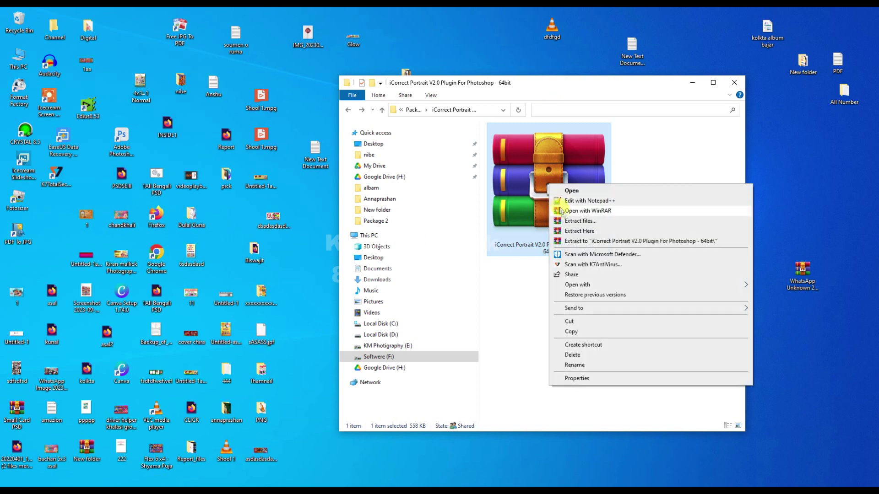
{"action": "left_click", "coordinate": [598, 221]}
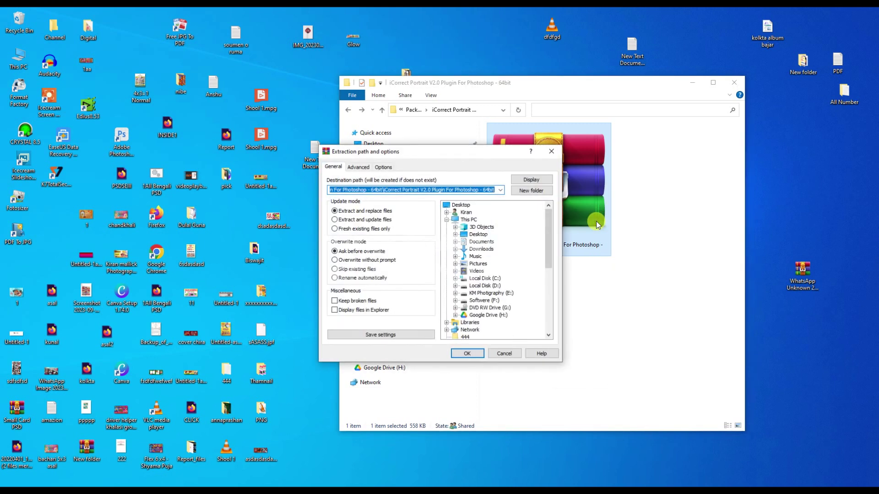
{"action": "left_click", "coordinate": [469, 355]}
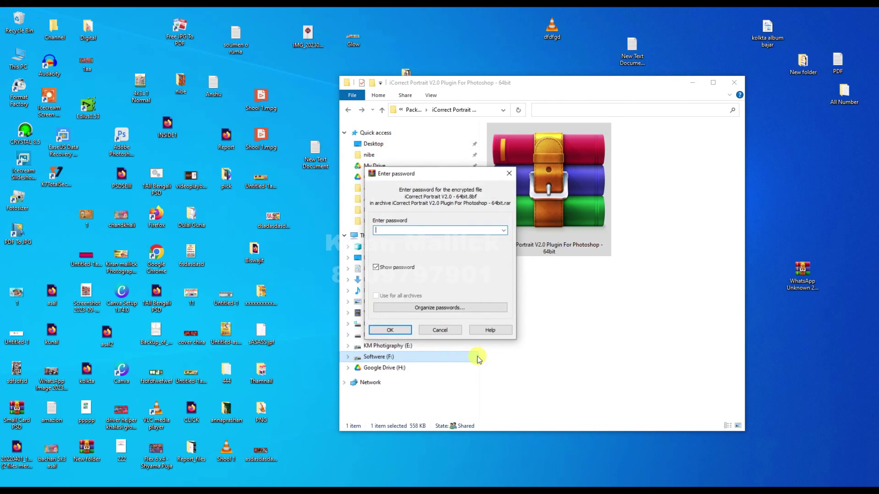
{"action": "left_click", "coordinate": [385, 231]}
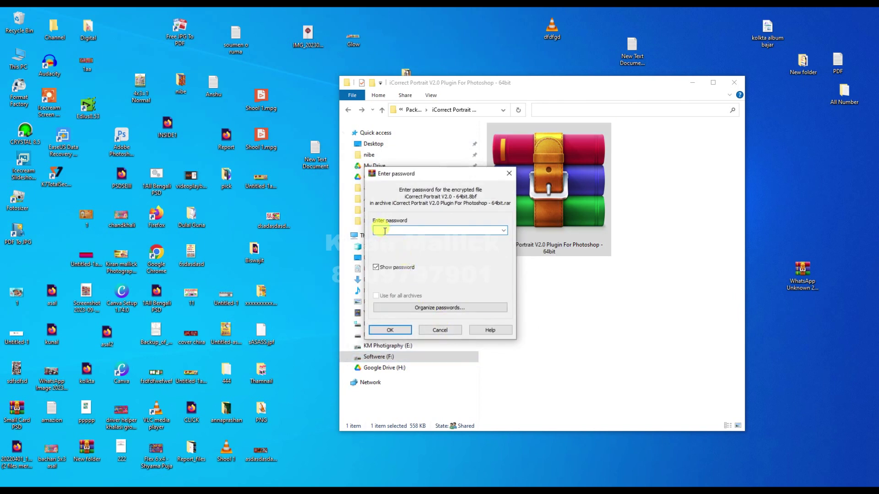
{"action": "left_click", "coordinate": [376, 267]}
{"action": "type", "text": "**********"}
{"action": "left_click", "coordinate": [390, 330]}
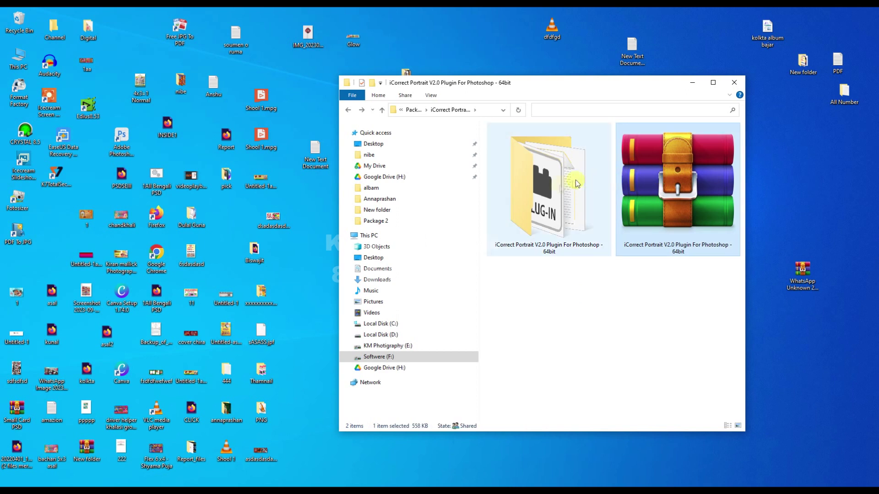
Step: Open the extracted iCorrect Portrait V2.0 Plugin For Photoshop - 64bit folder and display its files as large icons
{"action": "left_click", "coordinate": [549, 191]}
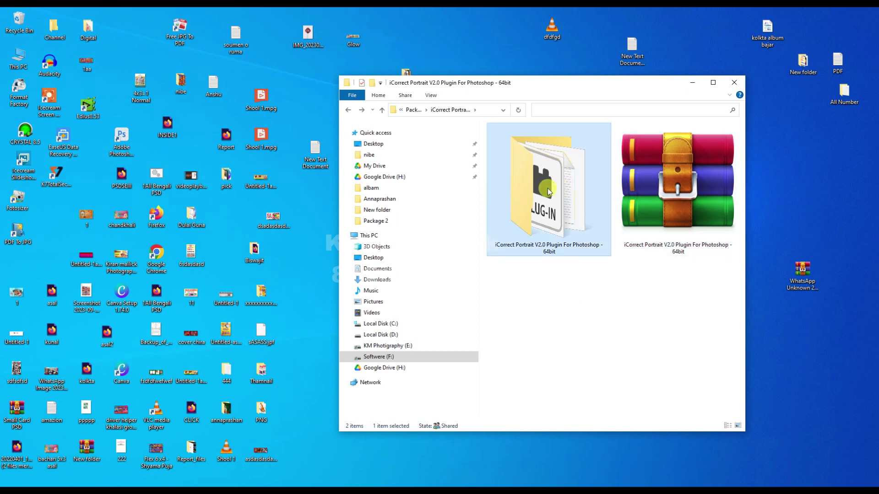
{"action": "left_click", "coordinate": [662, 185]}
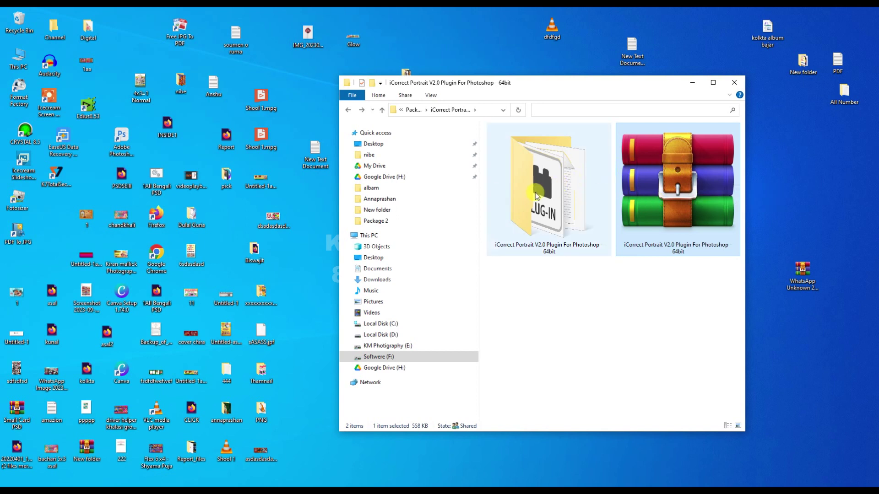
{"action": "mouse_move", "coordinate": [532, 191]}
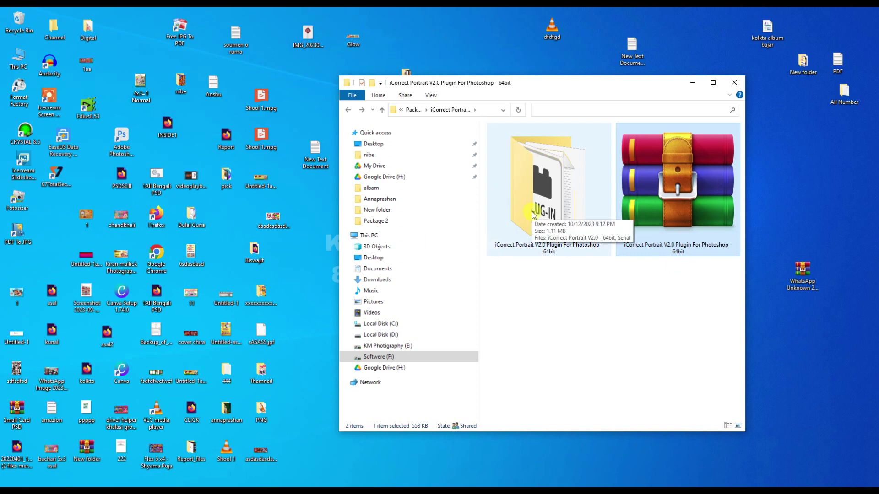
{"action": "double_click", "coordinate": [561, 197]}
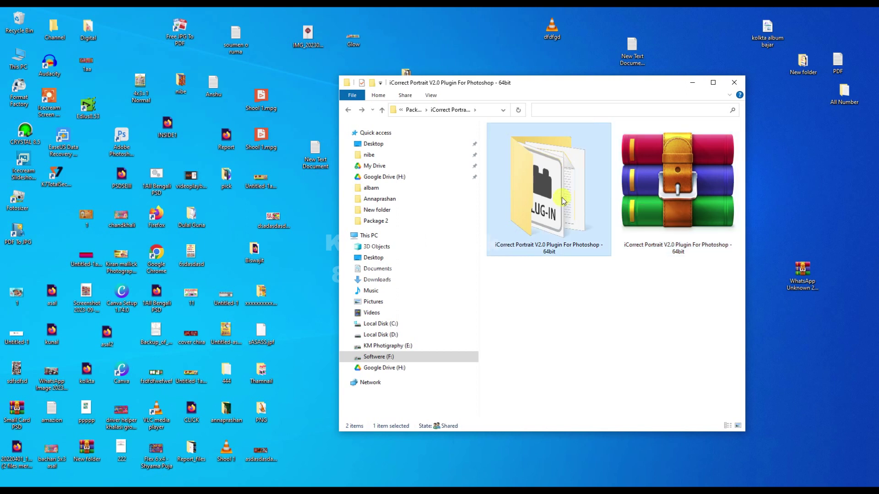
{"action": "double_click", "coordinate": [560, 86]}
{"action": "scroll", "coordinate": [383, 178], "scroll_direction": "up", "scroll_amount": 4, "text": "ctrl"}
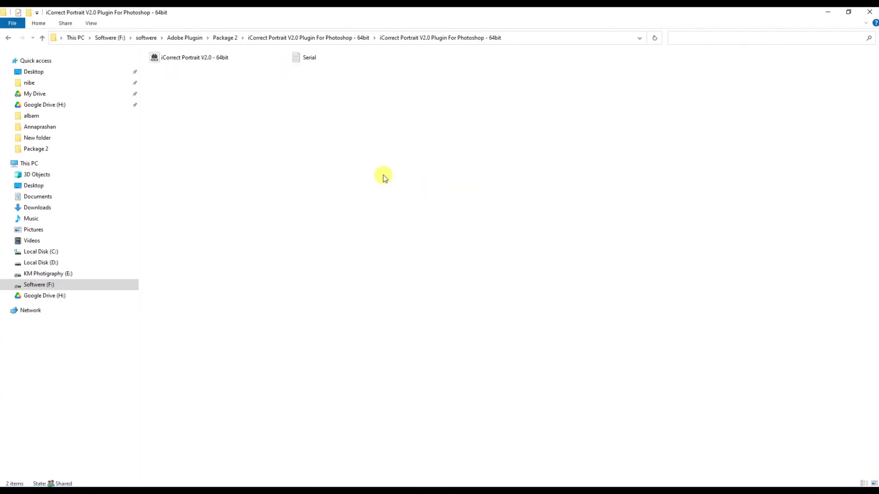
{"action": "scroll", "coordinate": [383, 178], "scroll_direction": "up", "scroll_amount": 2, "text": "ctrl"}
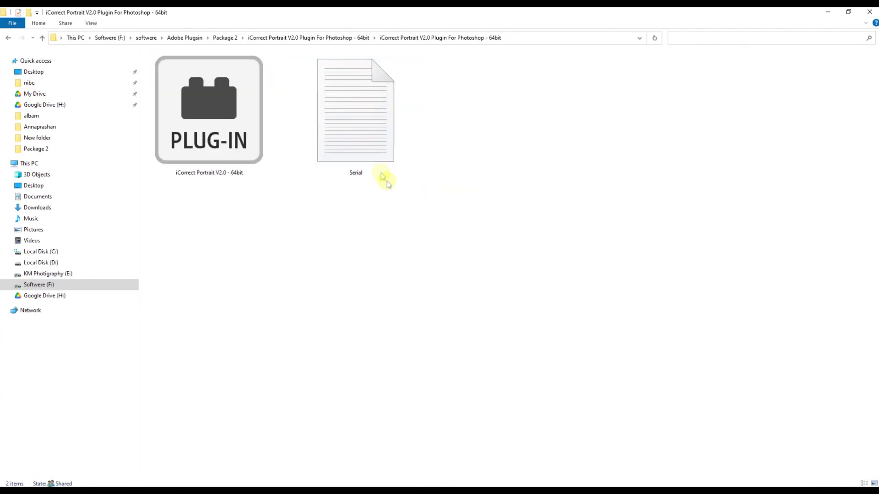
Step: Restore the maximized folder window to a smaller size and copy the iCorrect Portrait V2.0 - 64bit plug-in file
{"action": "left_click", "coordinate": [351, 140]}
{"action": "left_click", "coordinate": [221, 112]}
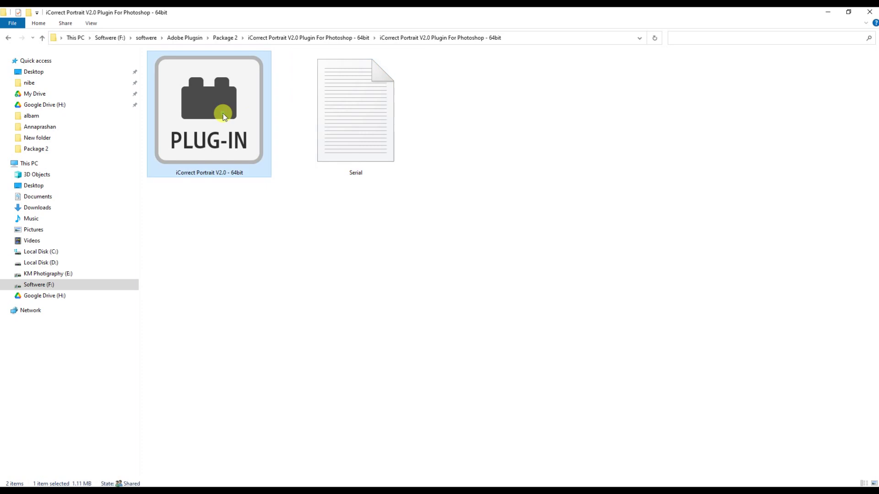
{"action": "left_click_drag", "start_coordinate": [272, 14], "coordinate": [588, 69]}
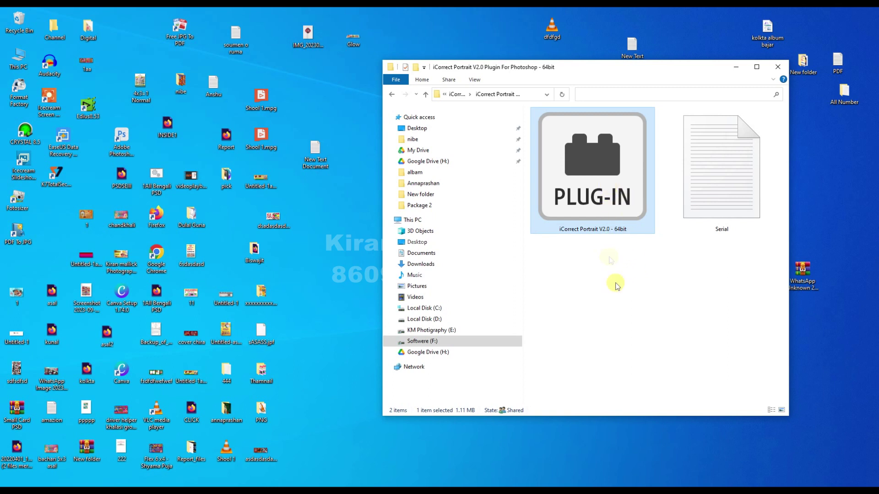
{"action": "left_click", "coordinate": [606, 198]}
{"action": "key", "text": "ctrl+c"}
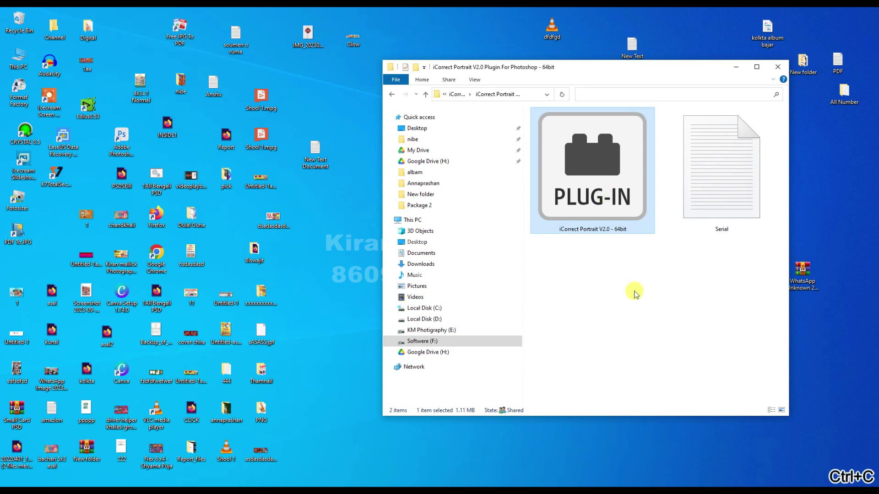
{"action": "left_click", "coordinate": [634, 291]}
{"action": "left_click", "coordinate": [329, 231]}
Step: Open This PC in a separate maximized window and go to the Adobe folder in Program Files on Local Disk (C:)
{"action": "double_click", "coordinate": [18, 59]}
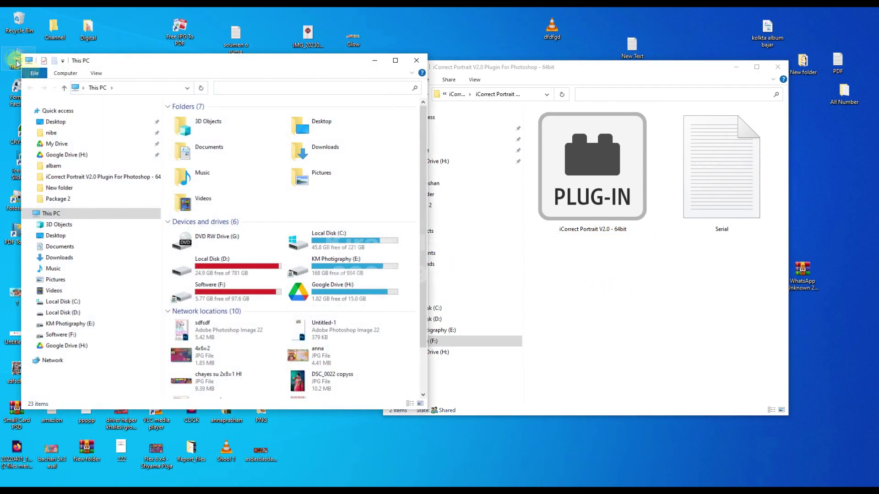
{"action": "double_click", "coordinate": [320, 58]}
{"action": "left_click", "coordinate": [327, 143]}
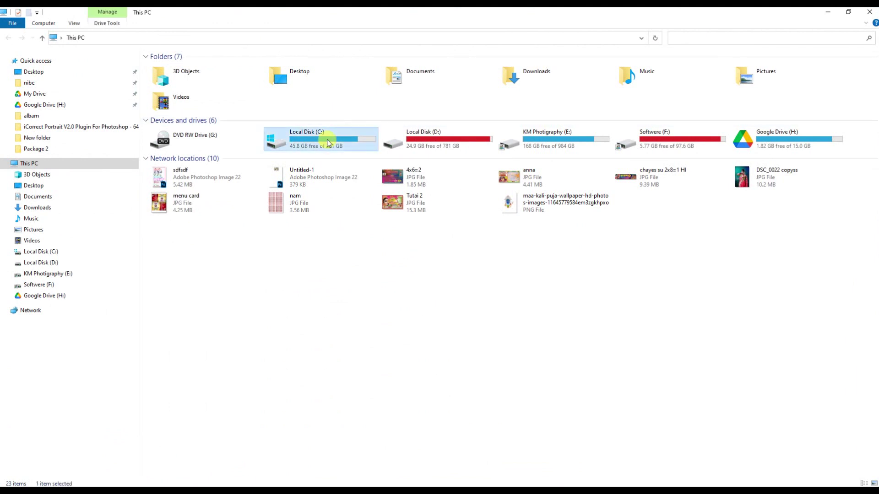
{"action": "double_click", "coordinate": [328, 143]}
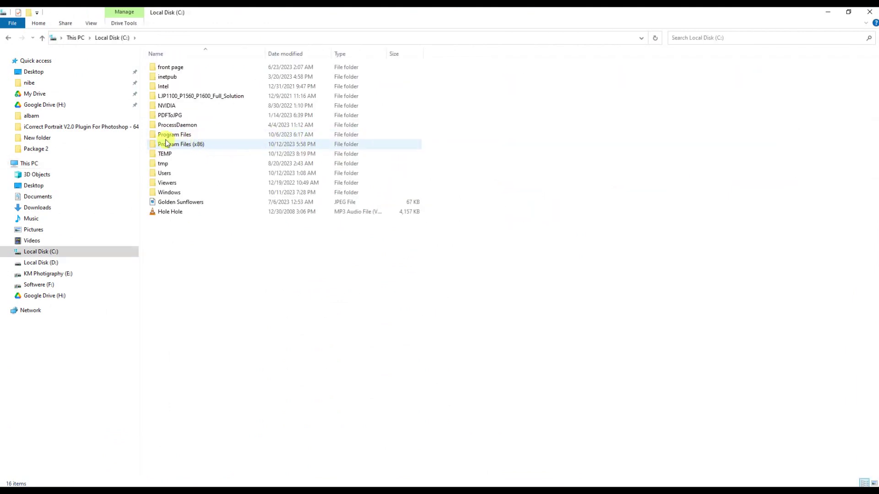
{"action": "double_click", "coordinate": [201, 135]}
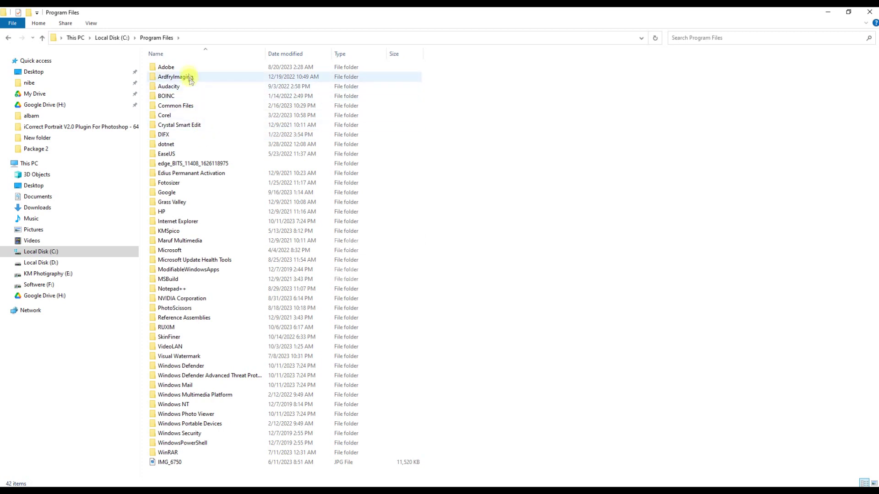
{"action": "double_click", "coordinate": [183, 70]}
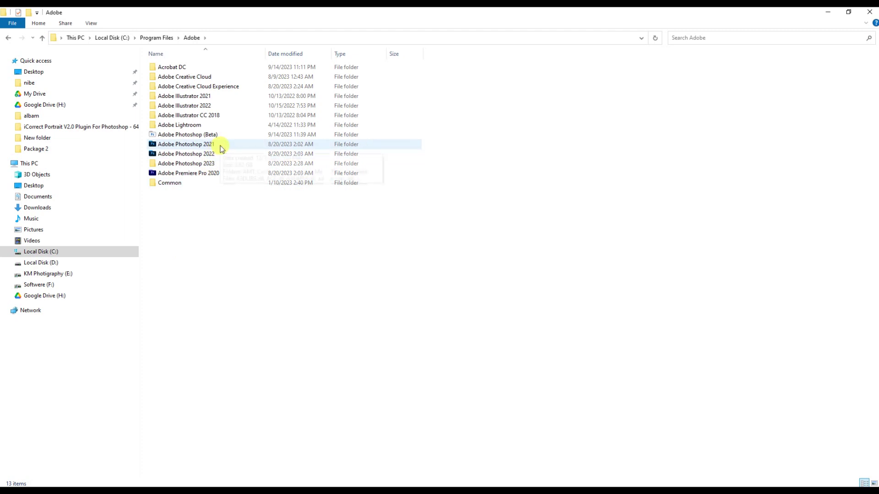
Step: Paste the copied plug-in file into the Plug-ins folder of Adobe Photoshop 2021
{"action": "mouse_move", "coordinate": [221, 146]}
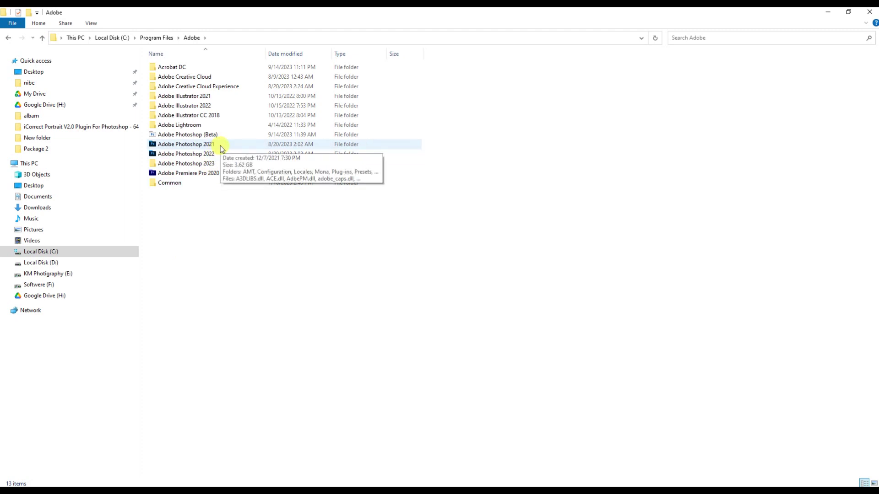
{"action": "double_click", "coordinate": [220, 146]}
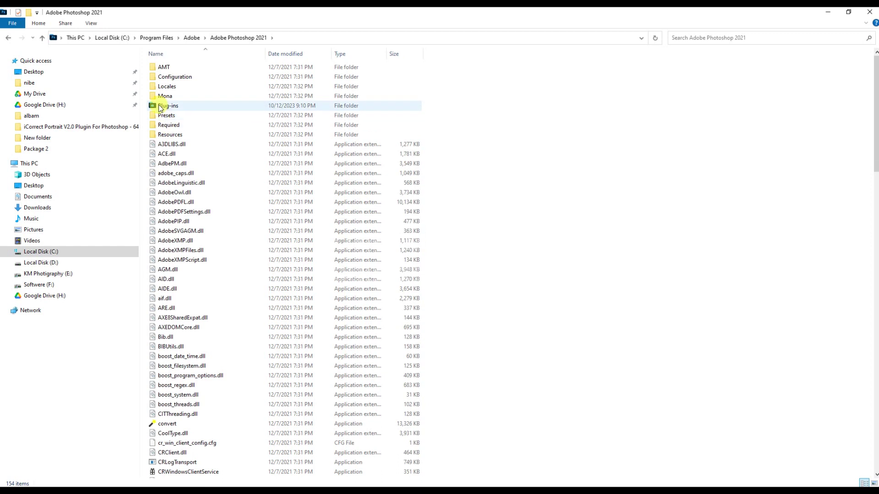
{"action": "double_click", "coordinate": [183, 106]}
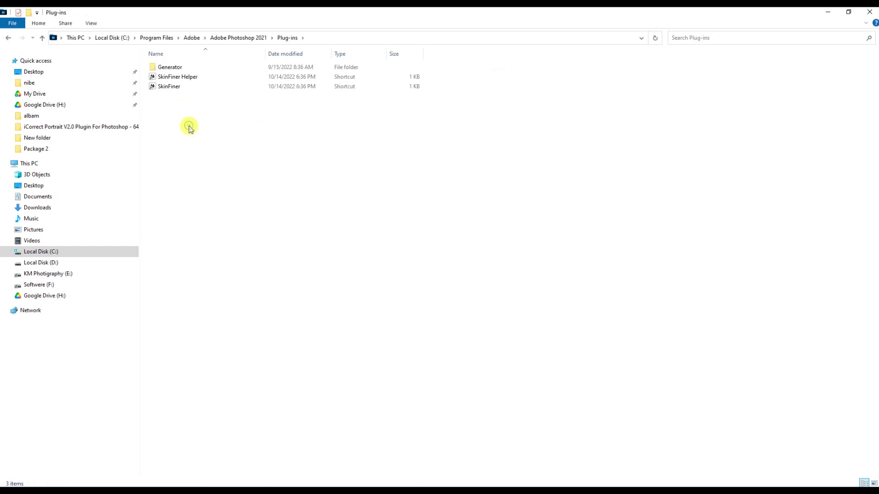
{"action": "key", "text": "ctrl+v"}
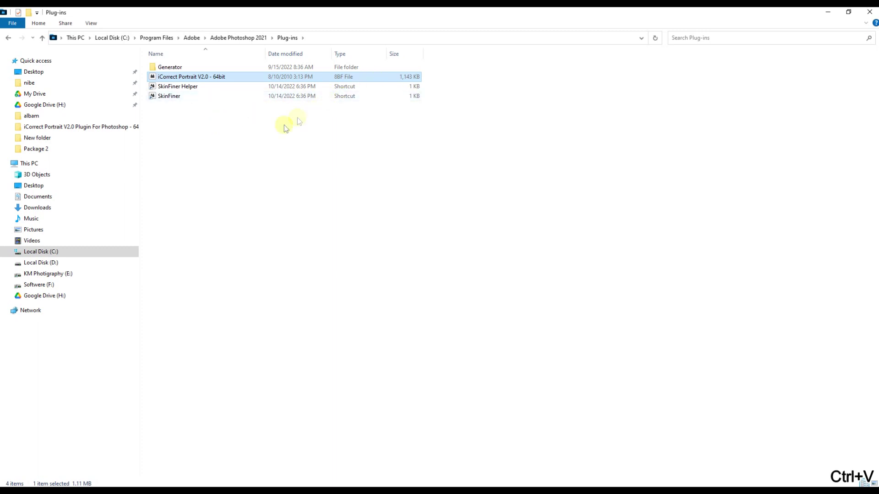
Step: Paste the same plug-in file into the Plug-ins folder of Adobe Photoshop 2022 and close that folder window
{"action": "left_click", "coordinate": [10, 38]}
{"action": "left_click", "coordinate": [10, 38]}
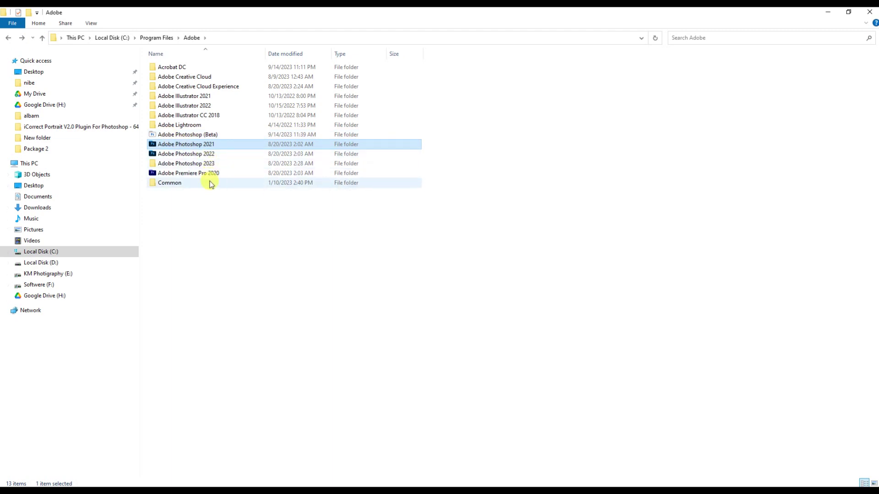
{"action": "double_click", "coordinate": [206, 156]}
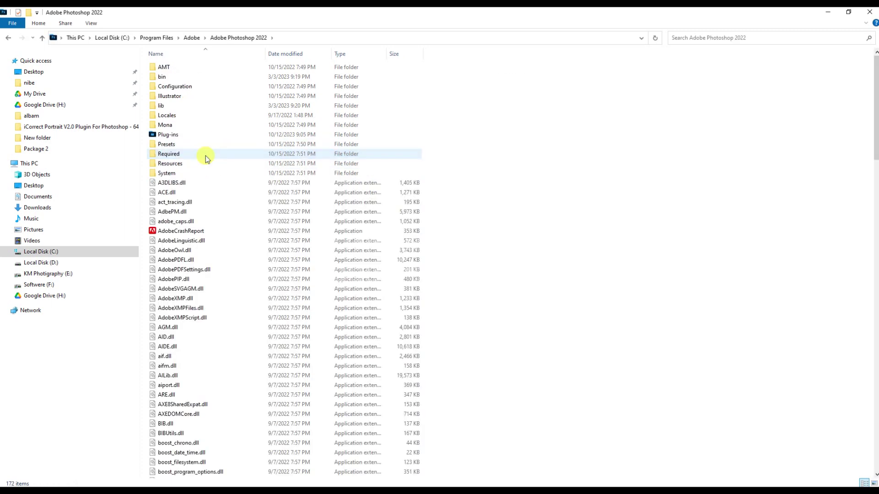
{"action": "double_click", "coordinate": [194, 135]}
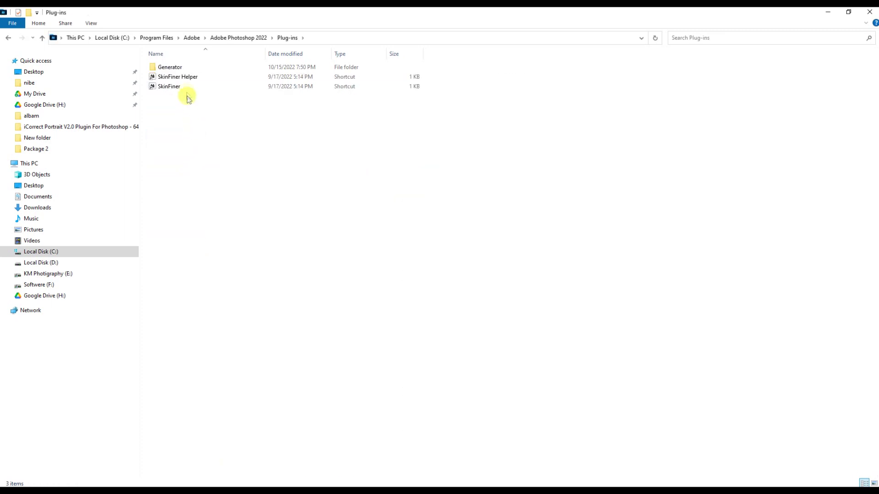
{"action": "left_click", "coordinate": [8, 38]}
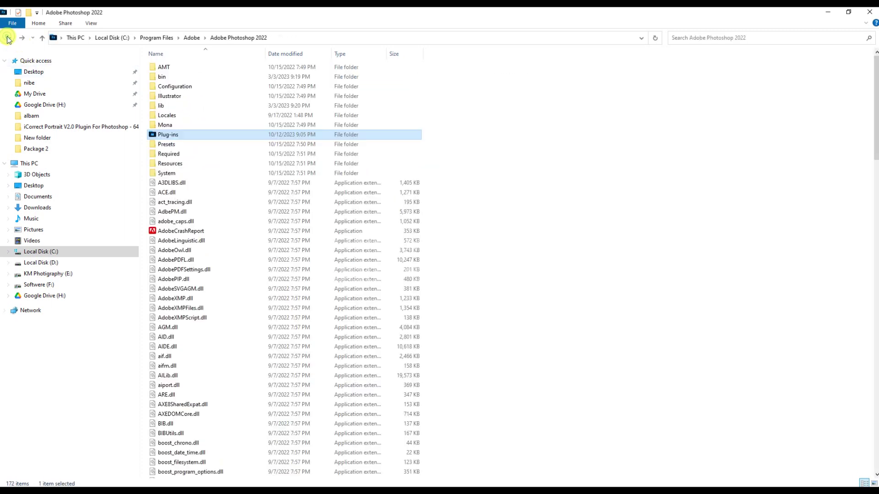
{"action": "left_click", "coordinate": [8, 38]}
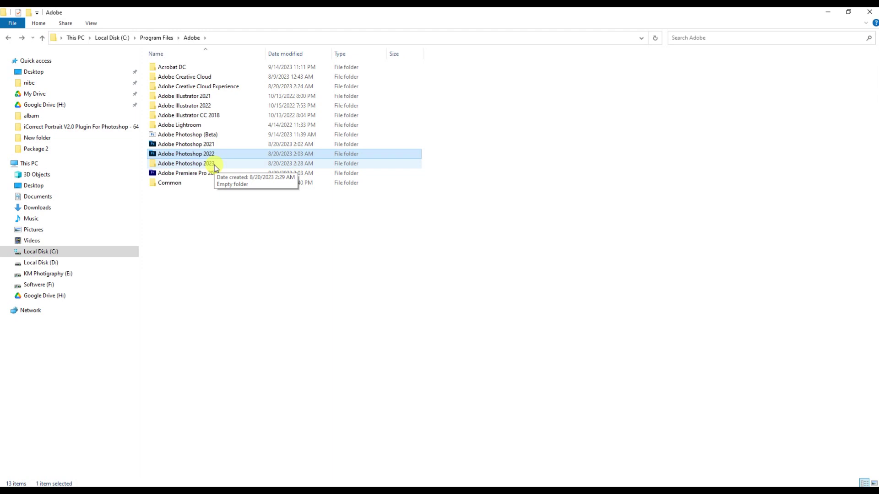
{"action": "double_click", "coordinate": [206, 153]}
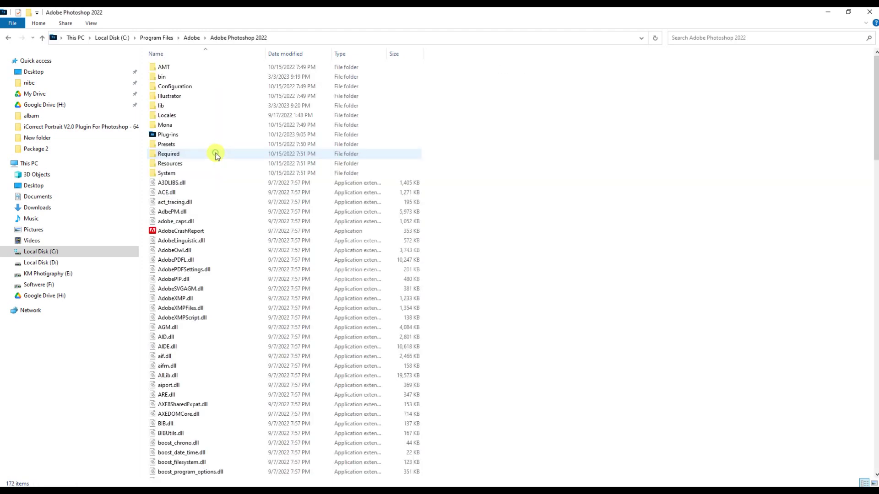
{"action": "double_click", "coordinate": [193, 134]}
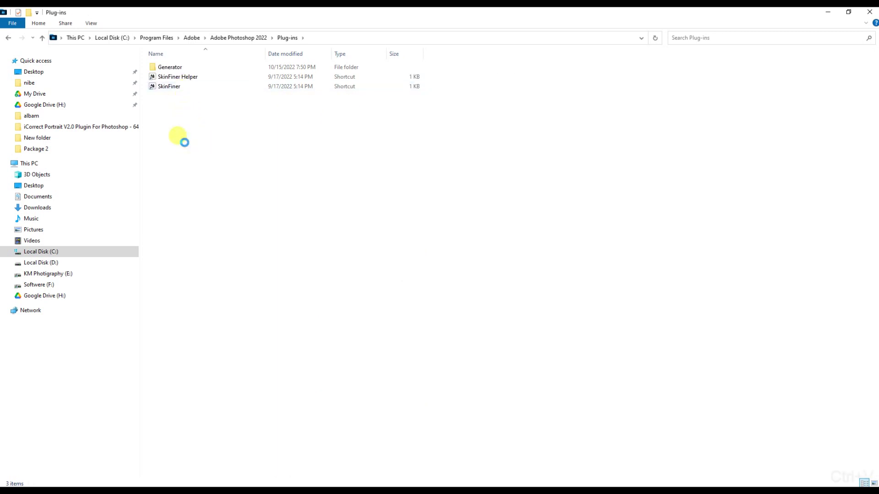
{"action": "key", "text": "ctrl+v"}
{"action": "left_click", "coordinate": [186, 145]}
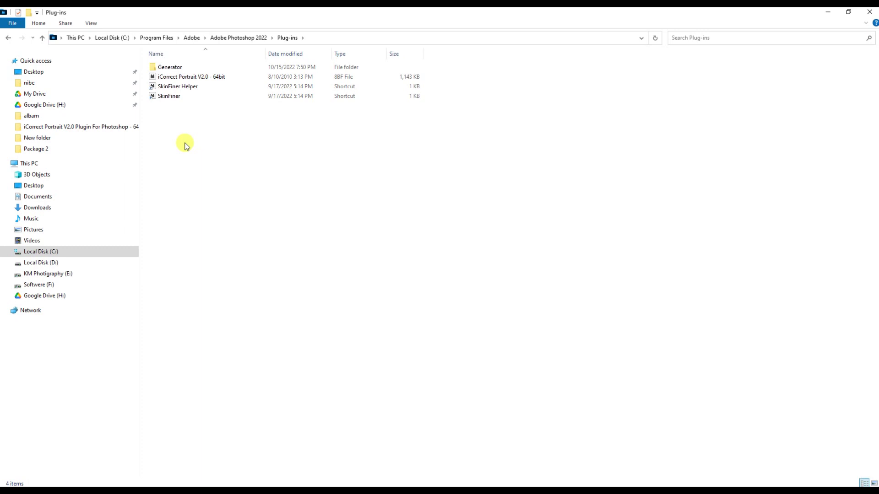
{"action": "left_click", "coordinate": [869, 13]}
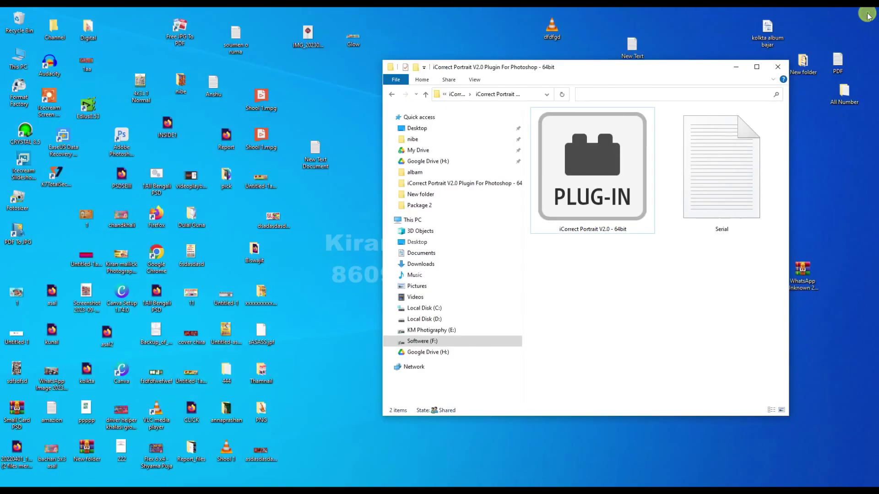
{"action": "left_click", "coordinate": [597, 180]}
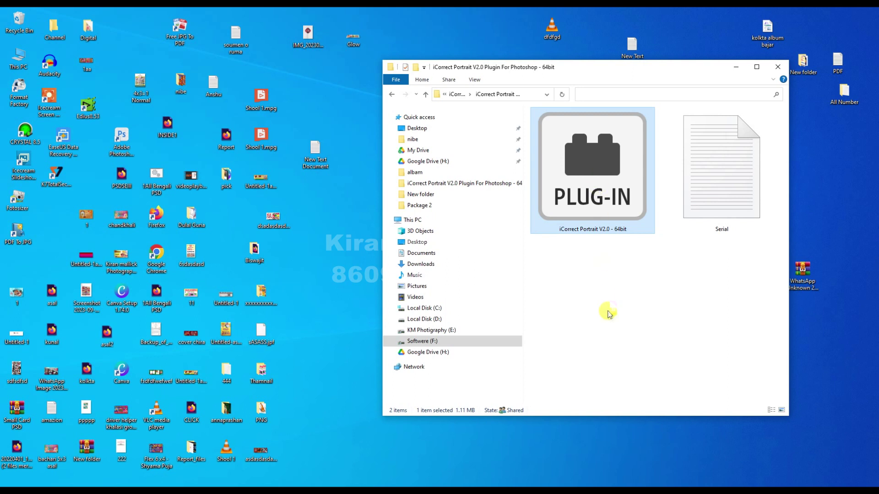
{"action": "left_click", "coordinate": [607, 306]}
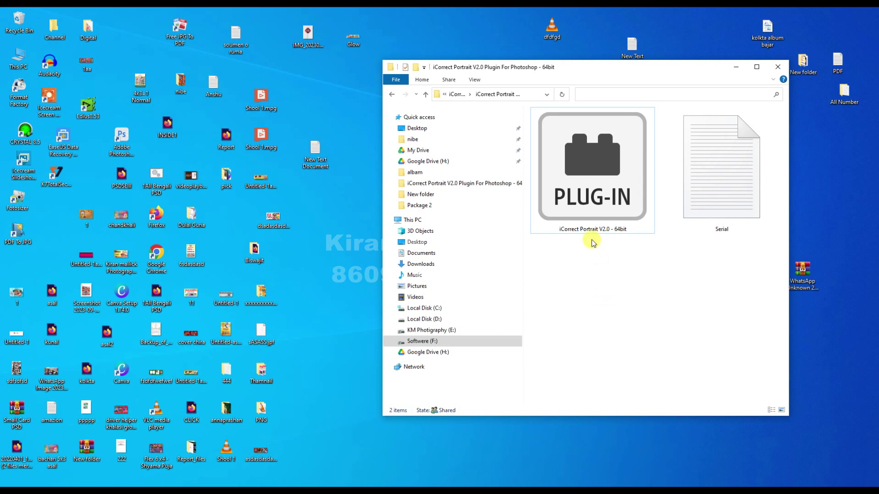
{"action": "left_click", "coordinate": [614, 208]}
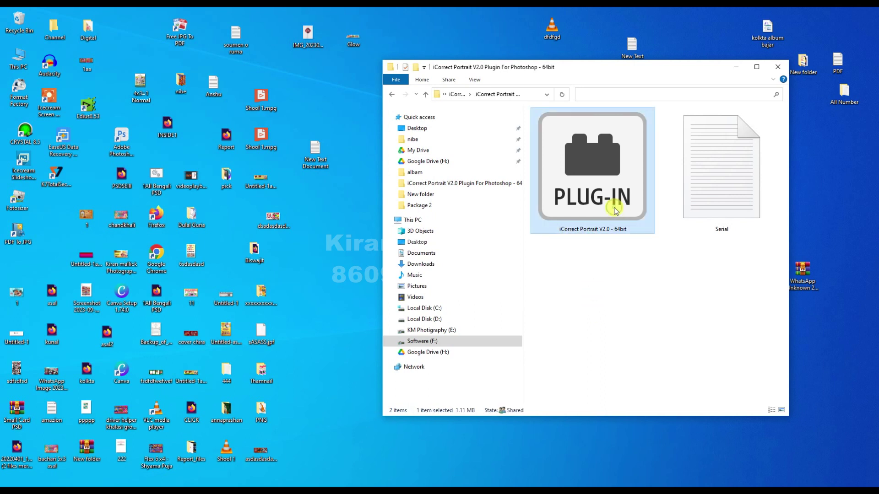
{"action": "left_click", "coordinate": [612, 274]}
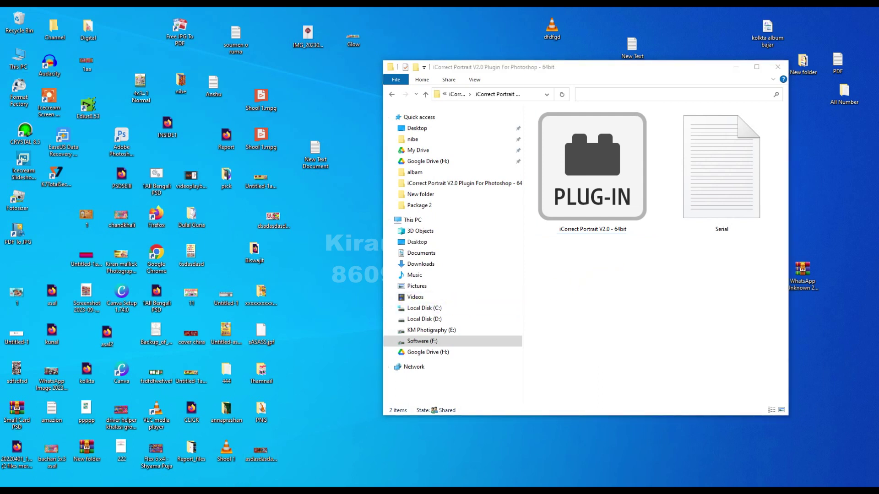
Step: Switch to Adobe Photoshop, restart it to load the new plug-in, and stop the action at the startup alert
{"action": "left_click", "coordinate": [238, 482]}
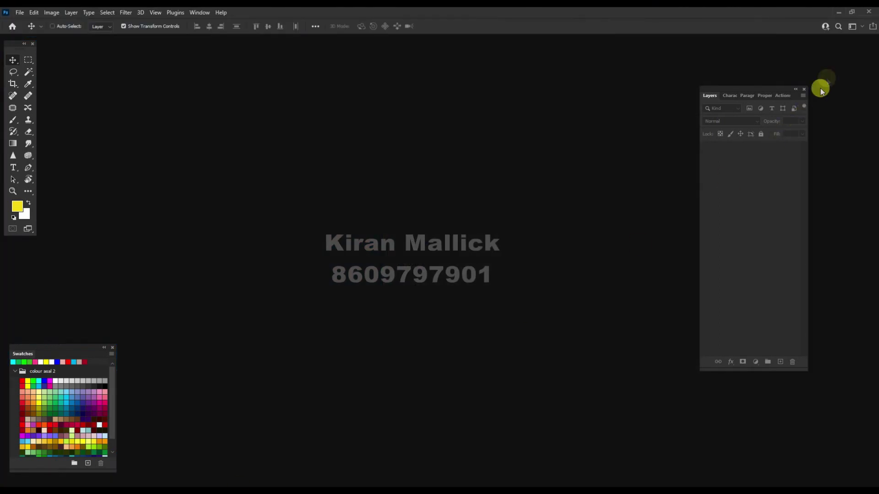
{"action": "left_click", "coordinate": [866, 15]}
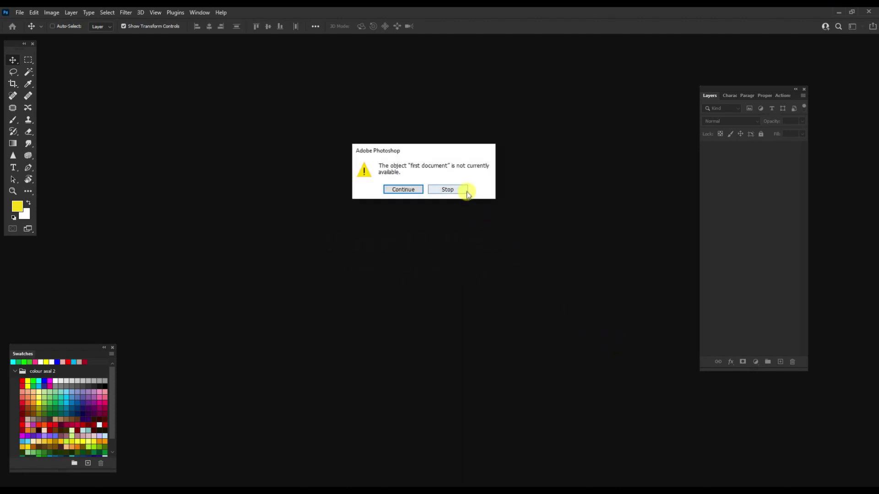
{"action": "left_click", "coordinate": [466, 194]}
Step: Open the NIKON D52002057 photo from the Photo folder in Photoshop
{"action": "mouse_move", "coordinate": [49, 483]}
{"action": "left_click", "coordinate": [99, 465]}
{"action": "left_click_drag", "start_coordinate": [207, 160], "coordinate": [532, 279]}
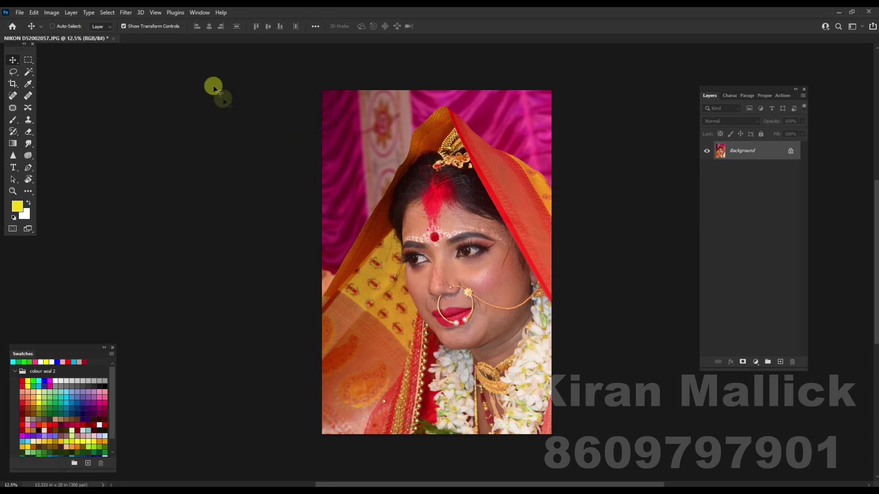
Step: Open the PictoColor iCorrect Portrait 2.0 filter on the photo and accept it without adjusting any settings
{"action": "left_click", "coordinate": [126, 14]}
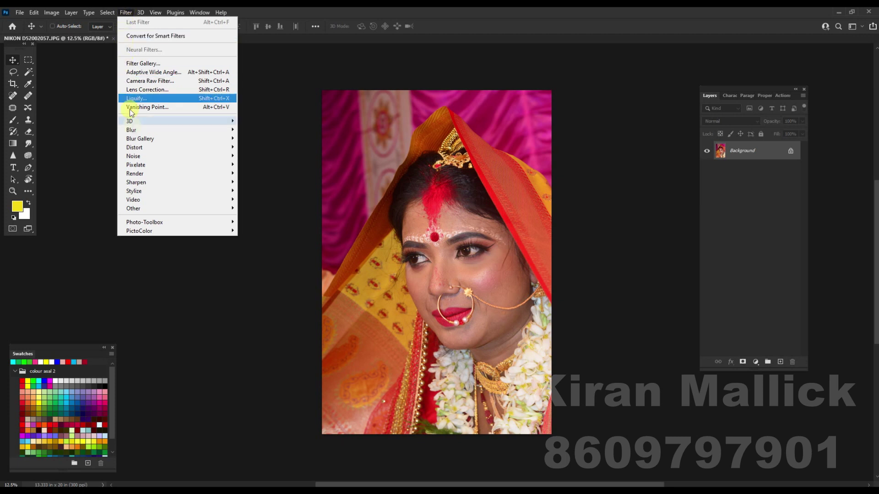
{"action": "mouse_move", "coordinate": [142, 232]}
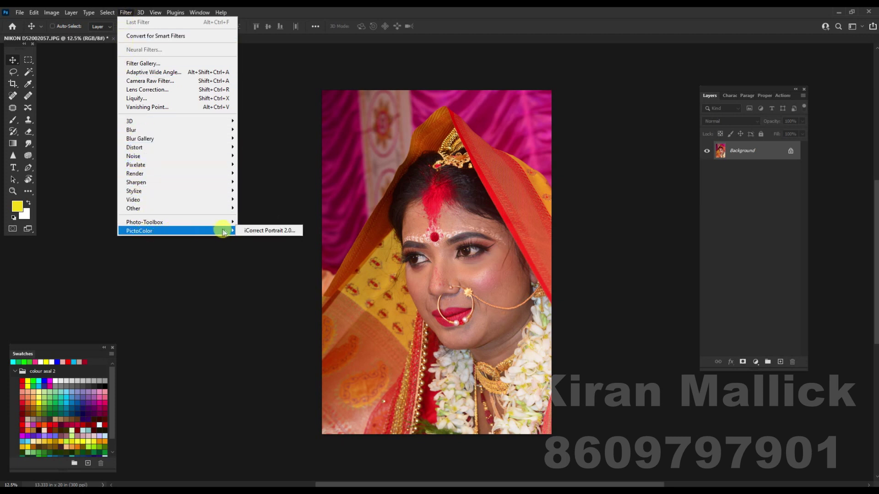
{"action": "left_click", "coordinate": [270, 232]}
{"action": "left_click_drag", "start_coordinate": [341, 124], "coordinate": [367, 115]}
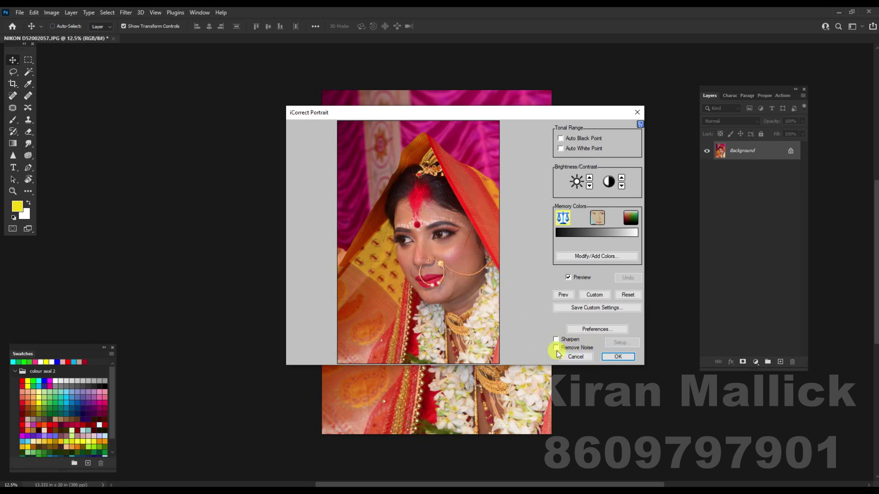
{"action": "left_click", "coordinate": [606, 357]}
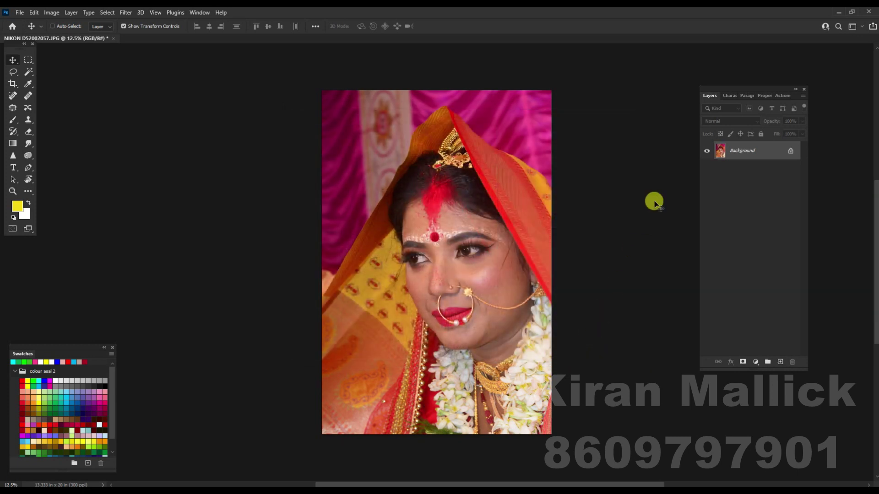
Step: Open the Serial text file from the plug-in folder in Notepad and highlight the registration name and the serial number
{"action": "left_click", "coordinate": [839, 12]}
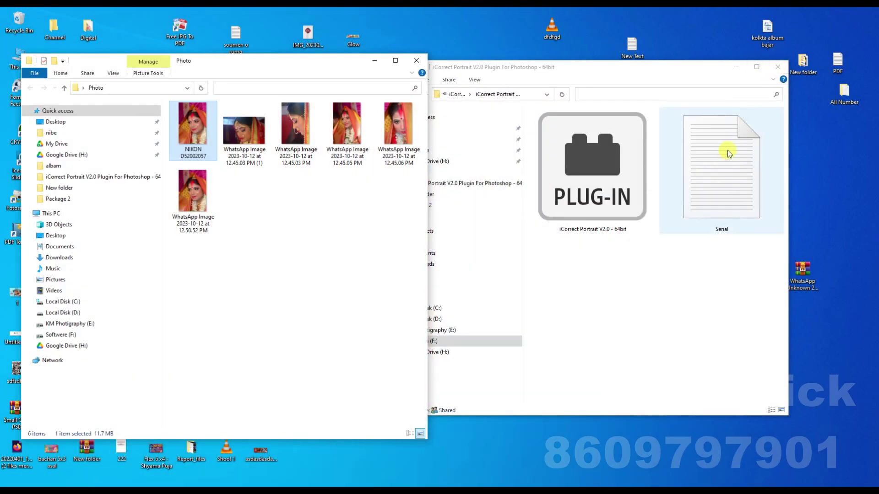
{"action": "double_click", "coordinate": [721, 162]}
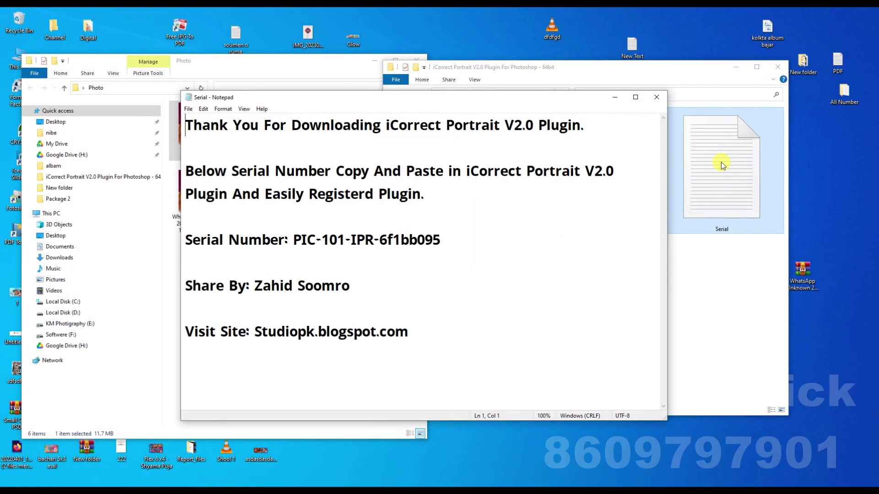
{"action": "left_click_drag", "start_coordinate": [471, 98], "coordinate": [524, 67]}
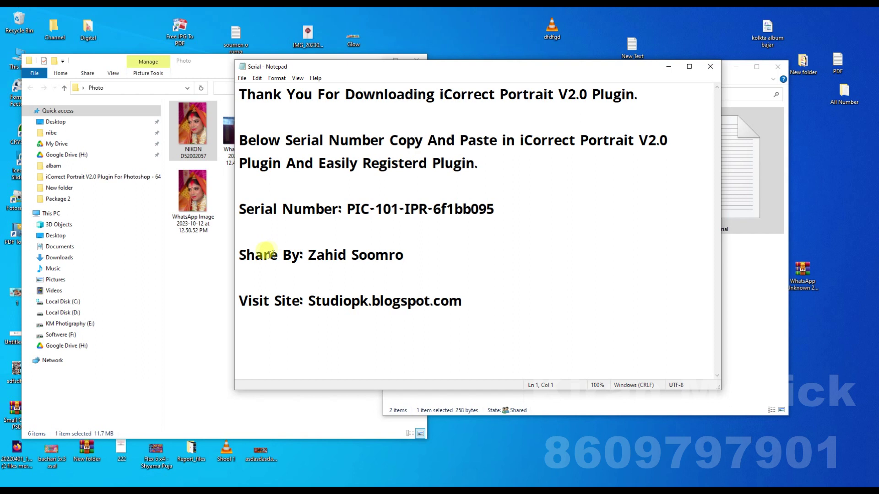
{"action": "left_click", "coordinate": [308, 254]}
{"action": "left_click_drag", "start_coordinate": [307, 255], "coordinate": [404, 254]}
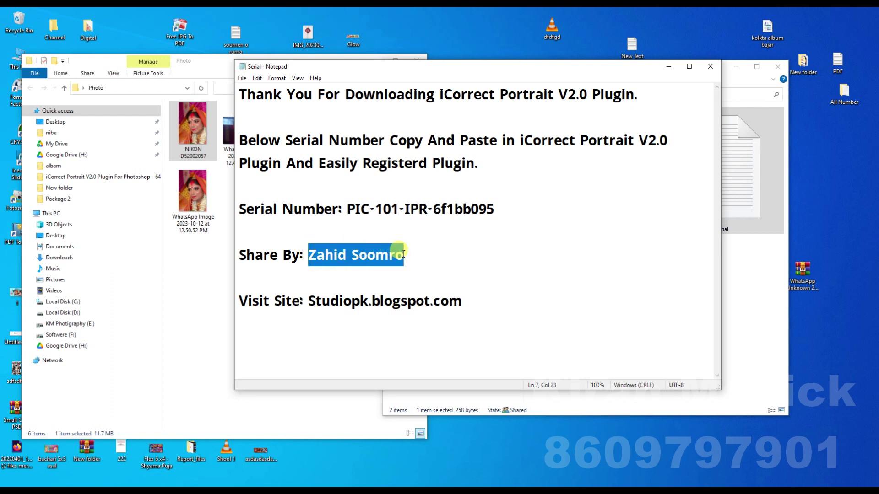
{"action": "left_click_drag", "start_coordinate": [239, 209], "coordinate": [491, 204]}
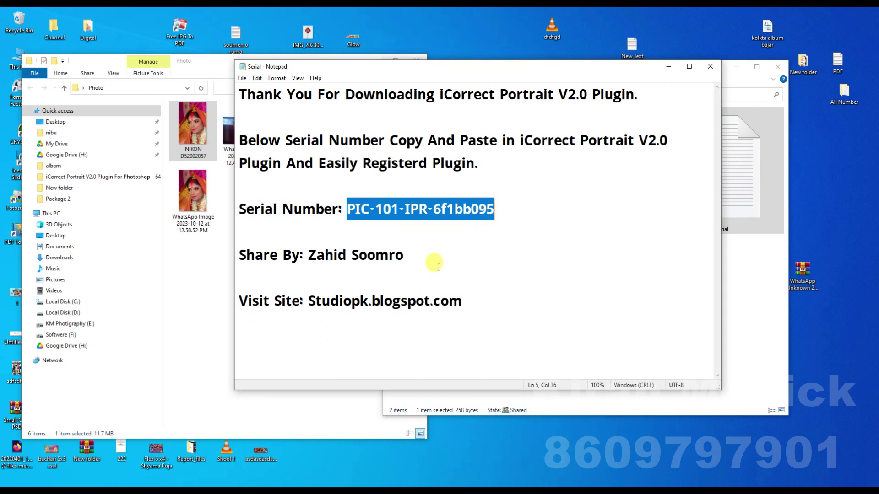
Step: Change the "Share By" label to "Name" in the Serial text file, then save and close it
{"action": "left_click", "coordinate": [417, 256]}
{"action": "left_click_drag", "start_coordinate": [291, 255], "coordinate": [238, 258]}
{"action": "type", "text": "Name"}
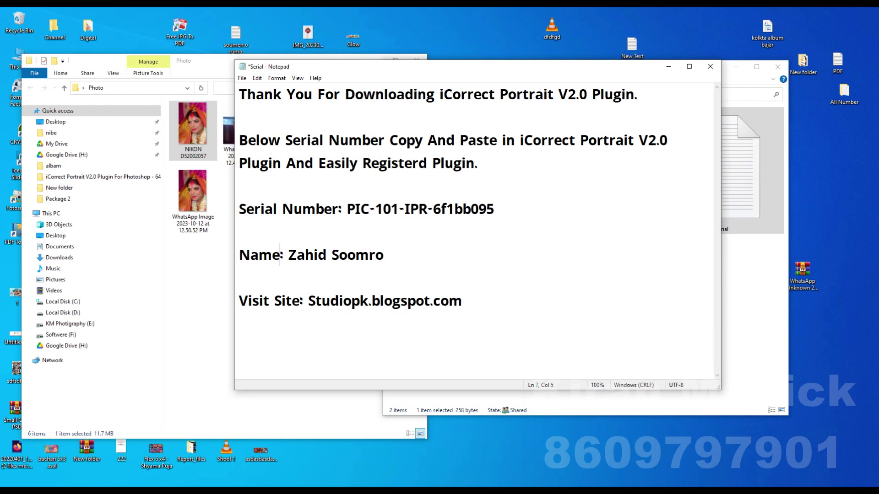
{"action": "left_click", "coordinate": [293, 256]}
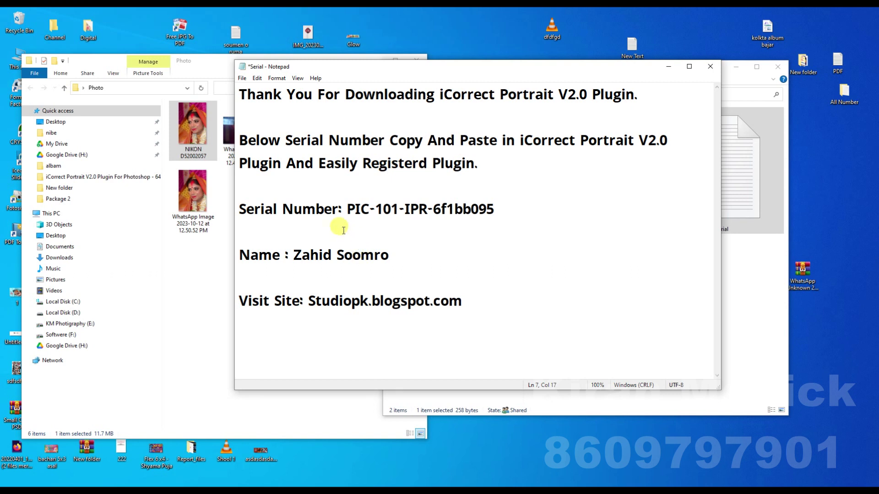
{"action": "left_click", "coordinate": [242, 77]}
{"action": "left_click", "coordinate": [259, 118]}
{"action": "left_click", "coordinate": [352, 256]}
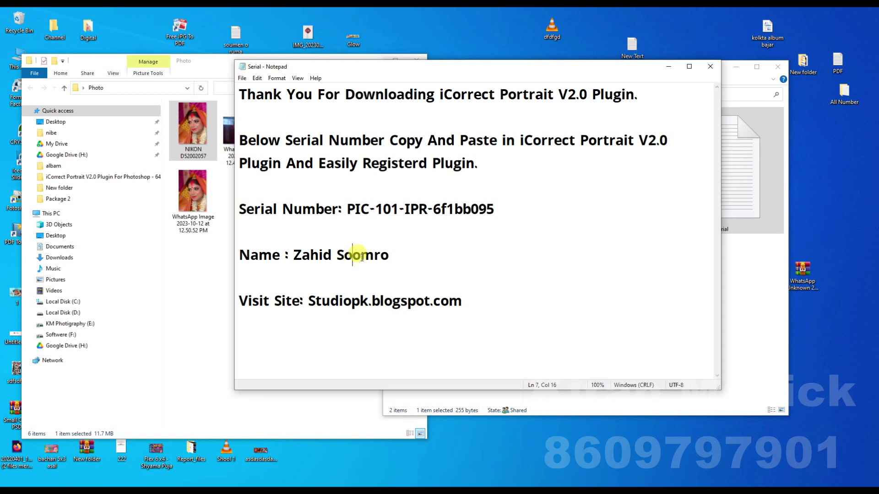
{"action": "left_click", "coordinate": [708, 69]}
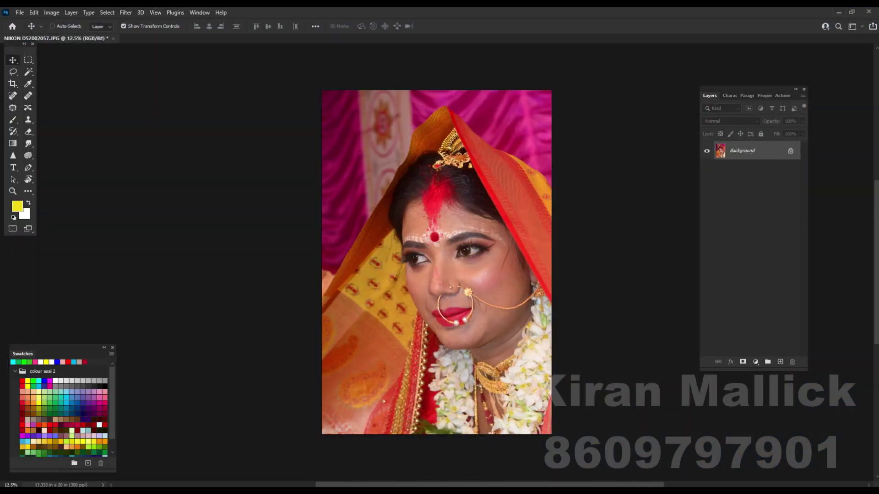
{"action": "left_click", "coordinate": [127, 14]}
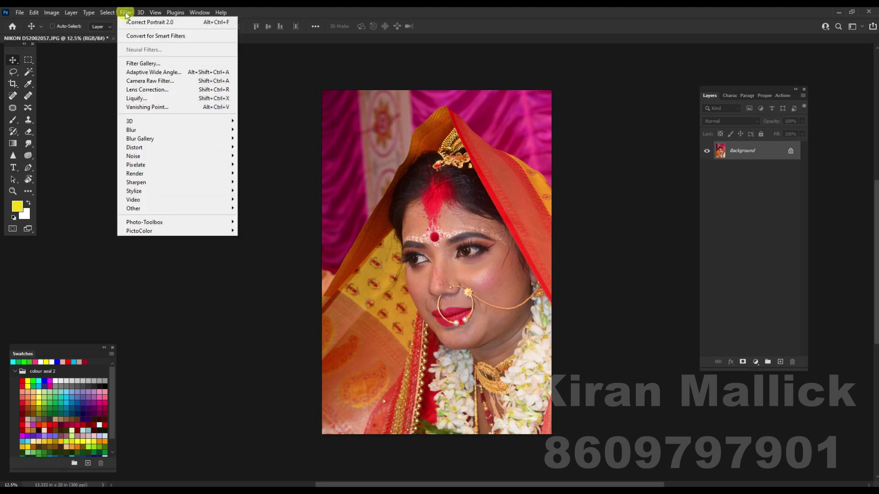
{"action": "mouse_move", "coordinate": [134, 235]}
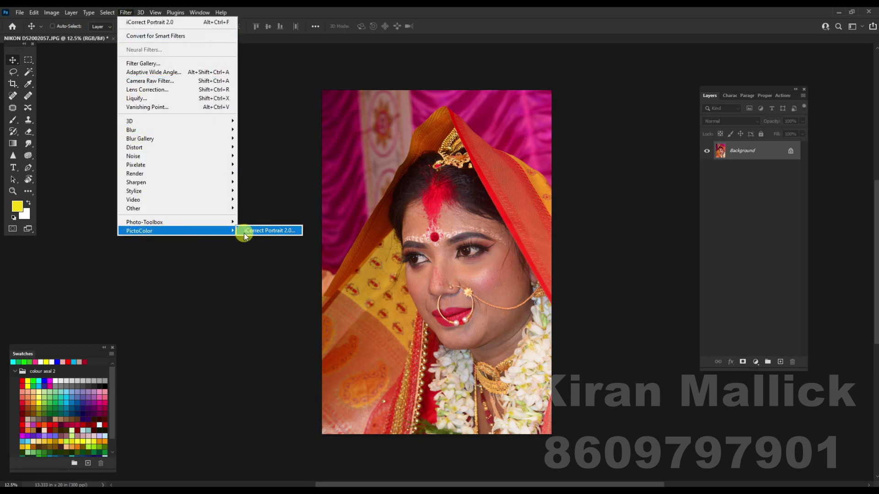
{"action": "left_click", "coordinate": [259, 229]}
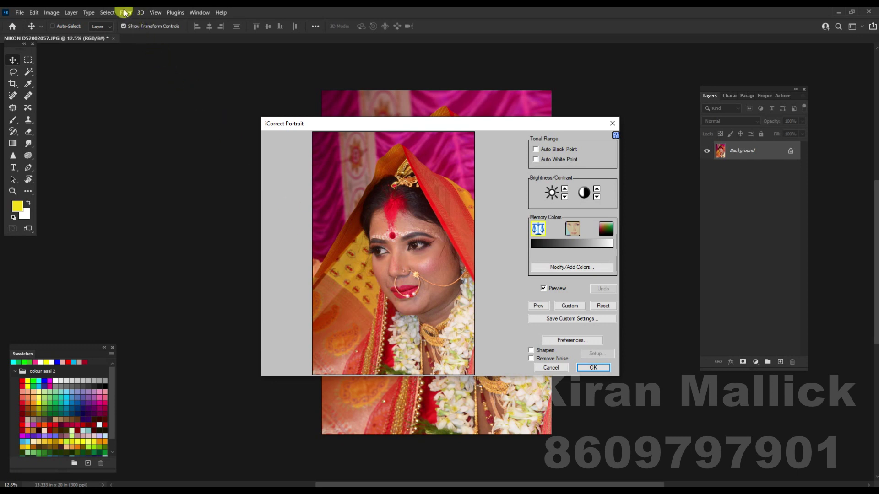
{"action": "left_click", "coordinate": [559, 367]}
{"action": "left_click", "coordinate": [126, 12]}
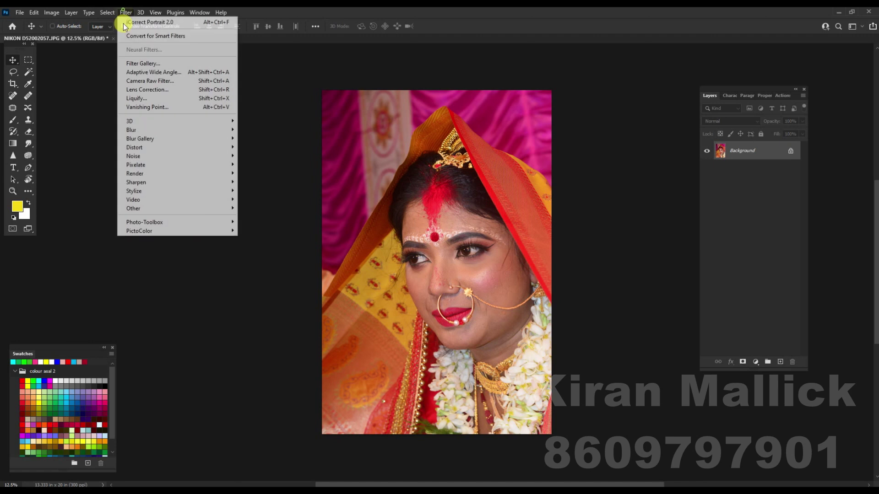
{"action": "mouse_move", "coordinate": [154, 231]}
{"action": "left_click", "coordinate": [255, 230]}
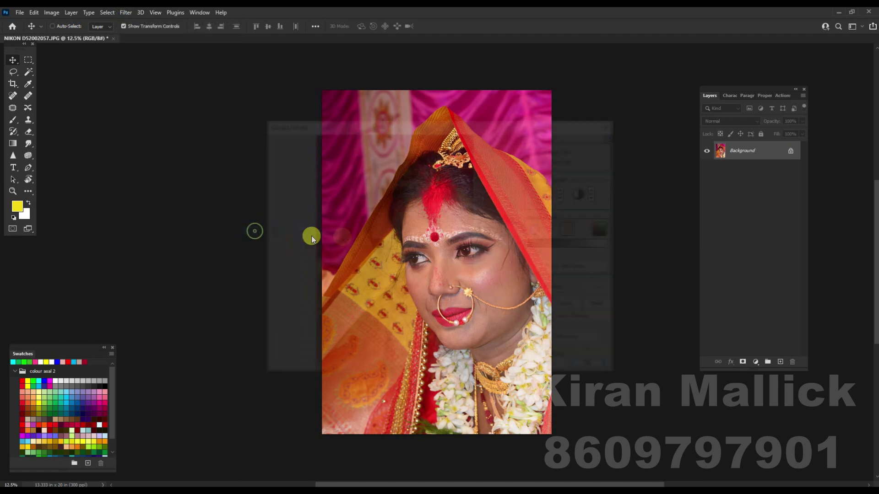
{"action": "left_click_drag", "start_coordinate": [376, 127], "coordinate": [604, 122]}
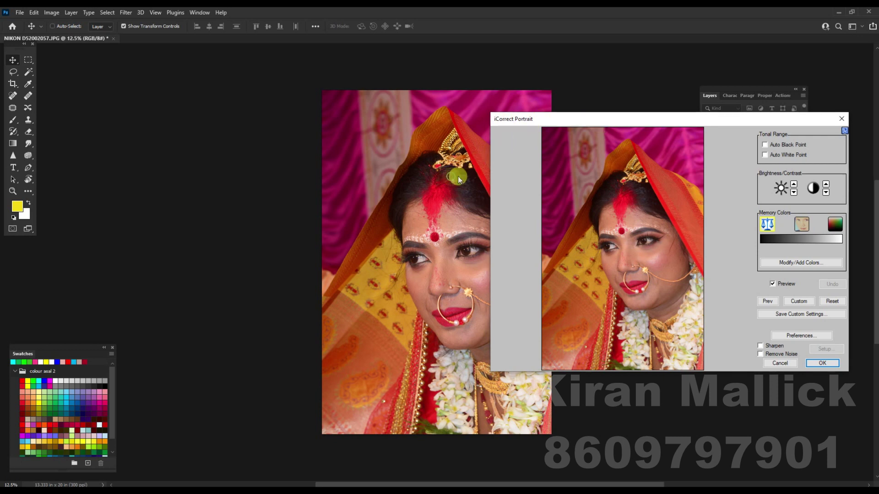
{"action": "left_click", "coordinate": [781, 363]}
Step: Duplicate the photo's Background layer three times
{"action": "scroll", "coordinate": [375, 227], "scroll_direction": "right", "scroll_amount": 3}
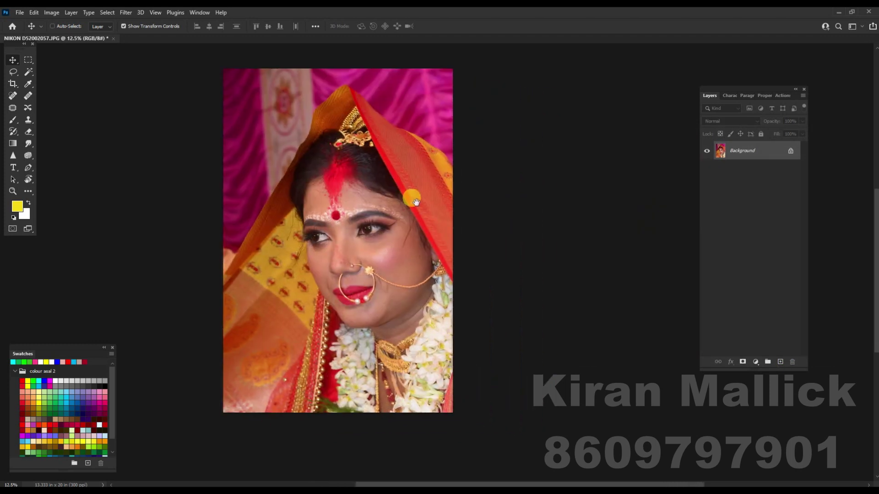
{"action": "scroll", "coordinate": [374, 228], "scroll_direction": "up", "scroll_amount": 1}
{"action": "scroll", "coordinate": [374, 228], "scroll_direction": "down", "scroll_amount": 1}
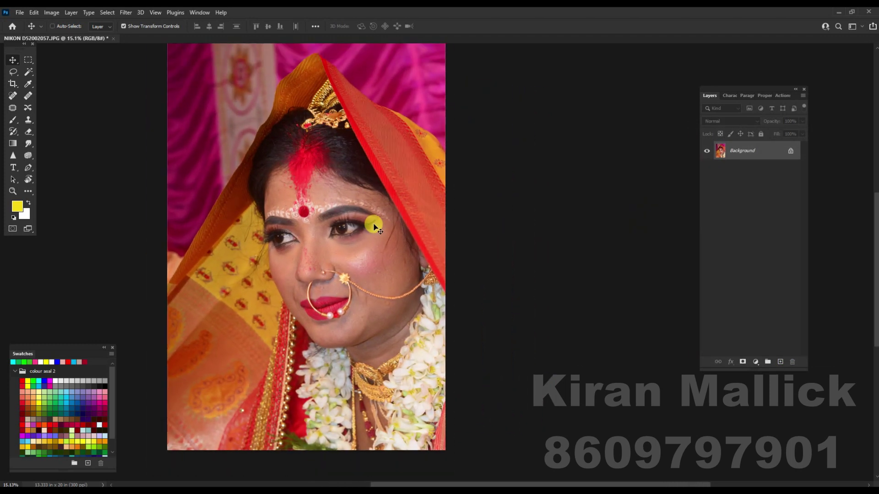
{"action": "key", "text": "ctrl+j"}
{"action": "key", "text": "ctrl+j"}
{"action": "key", "text": "ctrl+j"}
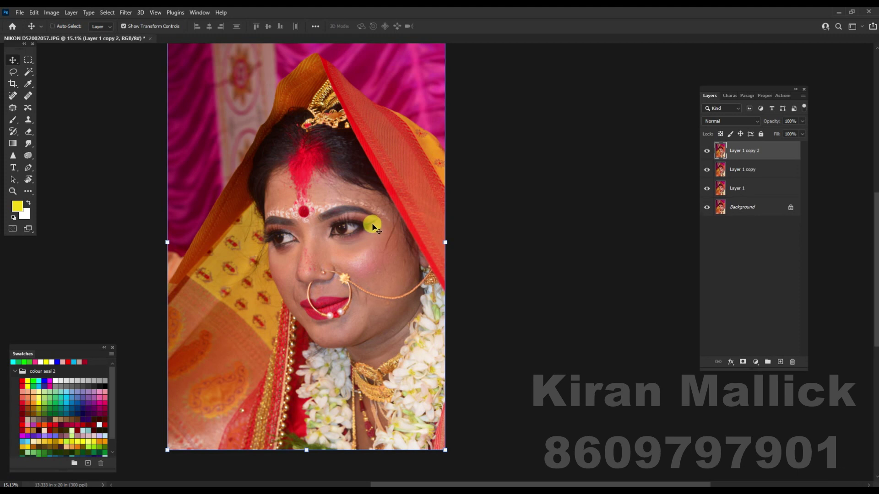
Step: Apply the PictoColor iCorrect Portrait 2.0 filter to the uppermost layer copy, correcting the skin memory color from a cheek sample
{"action": "left_click", "coordinate": [126, 12]}
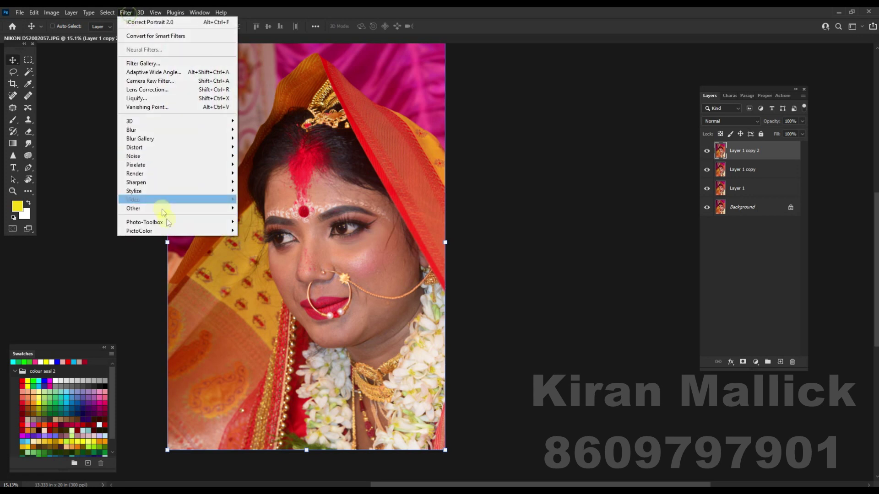
{"action": "mouse_move", "coordinate": [162, 233]}
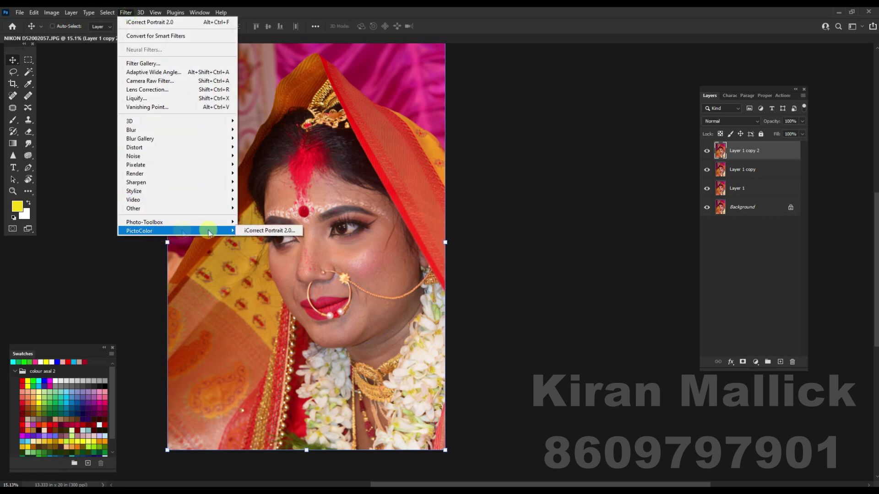
{"action": "left_click", "coordinate": [251, 231]}
{"action": "left_click_drag", "start_coordinate": [338, 122], "coordinate": [508, 119]}
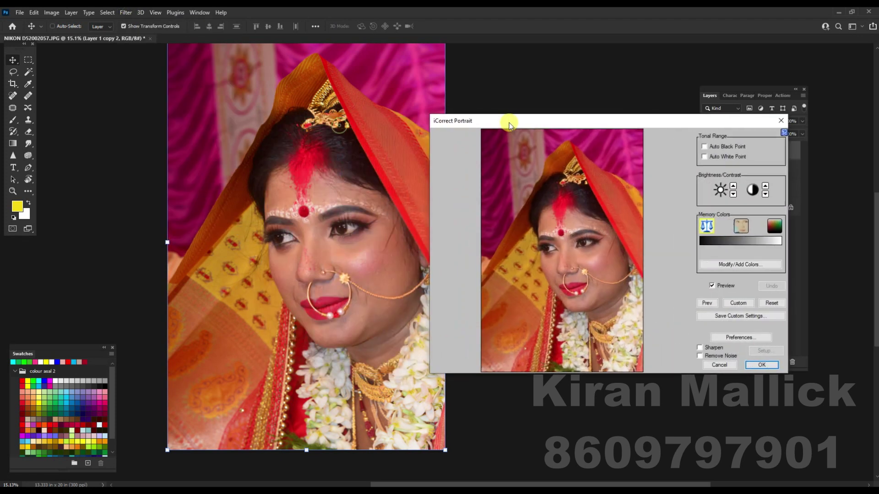
{"action": "left_click", "coordinate": [744, 226]}
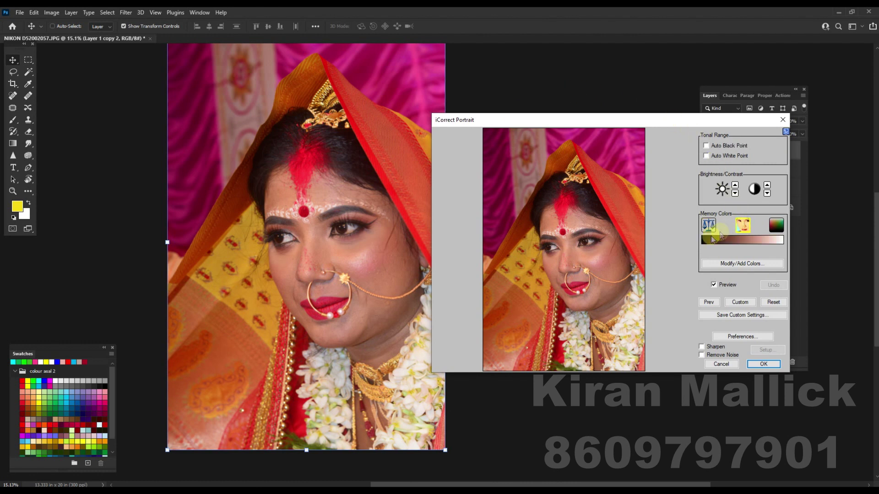
{"action": "left_click", "coordinate": [588, 254]}
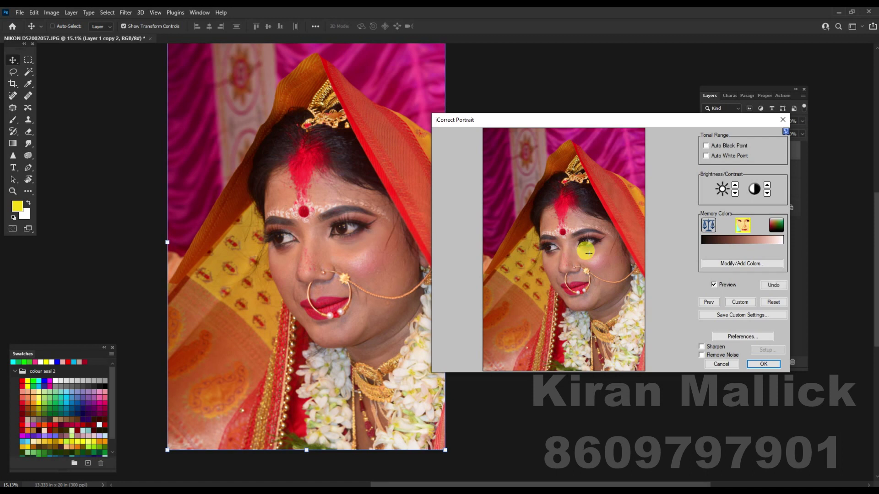
{"action": "left_click", "coordinate": [763, 364]}
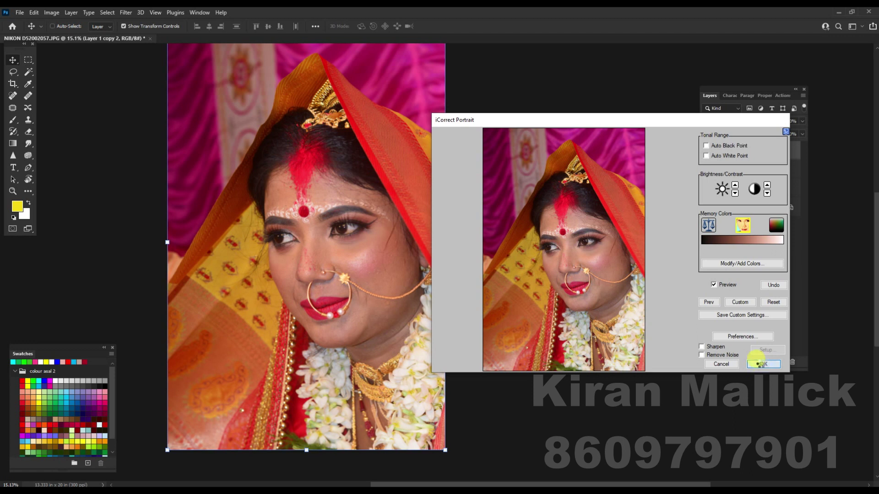
{"action": "scroll", "coordinate": [331, 293], "scroll_direction": "up", "scroll_amount": 3}
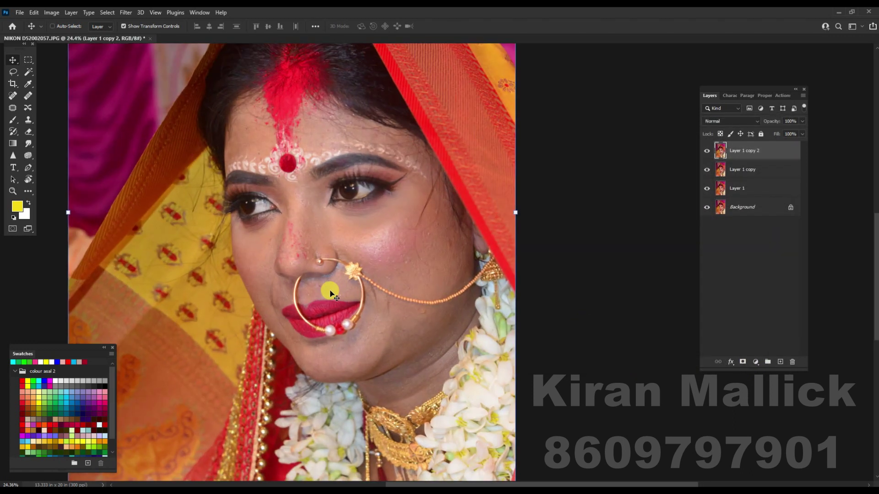
Step: Toggle the visibility of the uppermost layer copy to compare the portrait before and after the skin color correction
{"action": "left_click", "coordinate": [706, 153]}
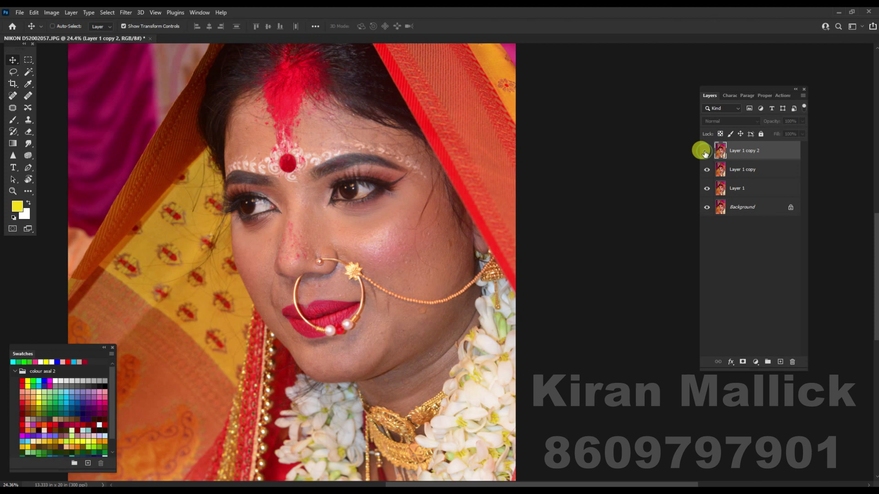
{"action": "left_click", "coordinate": [705, 153]}
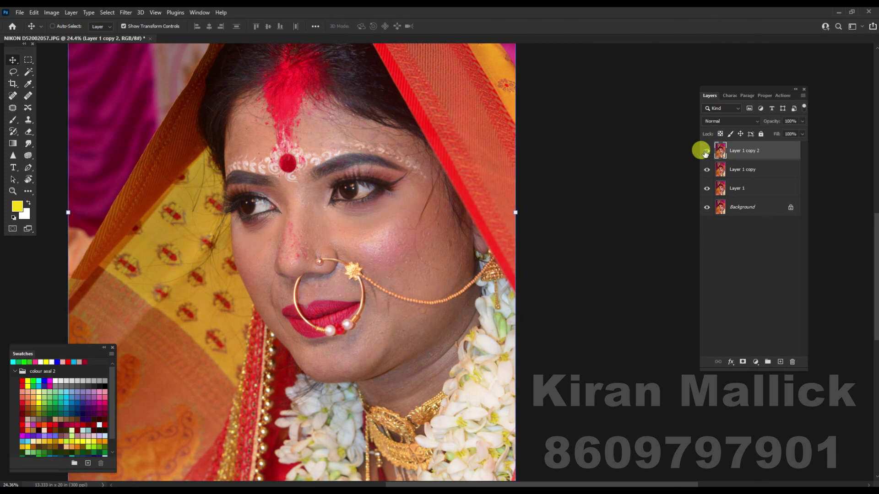
{"action": "left_click", "coordinate": [706, 152]}
{"action": "left_click", "coordinate": [705, 152]}
Step: Apply the PictoColor iCorrect Portrait 2.0 filter to the uppermost layer copy with Auto Black Point and Auto White Point enabled
{"action": "scroll", "coordinate": [399, 246], "scroll_direction": "down", "scroll_amount": 2}
{"action": "left_click_drag", "start_coordinate": [393, 212], "coordinate": [460, 241]}
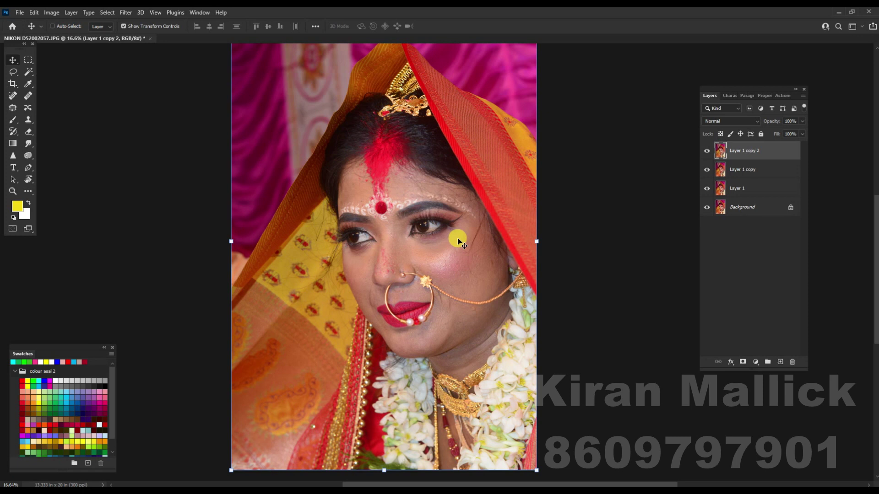
{"action": "left_click", "coordinate": [125, 12]}
{"action": "mouse_move", "coordinate": [163, 230]}
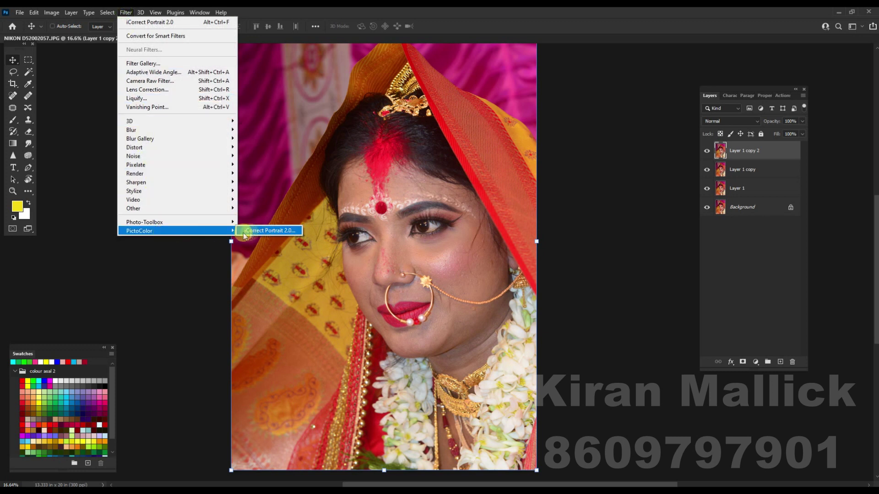
{"action": "left_click", "coordinate": [258, 232]}
{"action": "left_click_drag", "start_coordinate": [403, 125], "coordinate": [629, 102]}
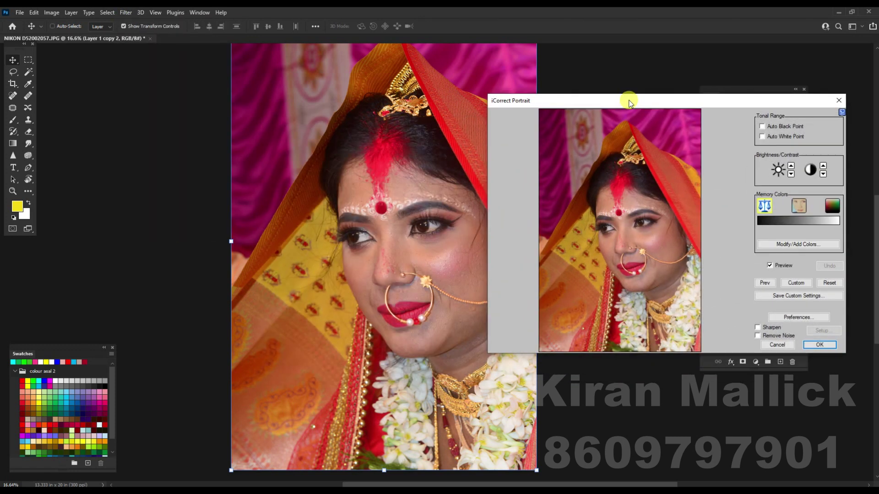
{"action": "left_click", "coordinate": [764, 128]}
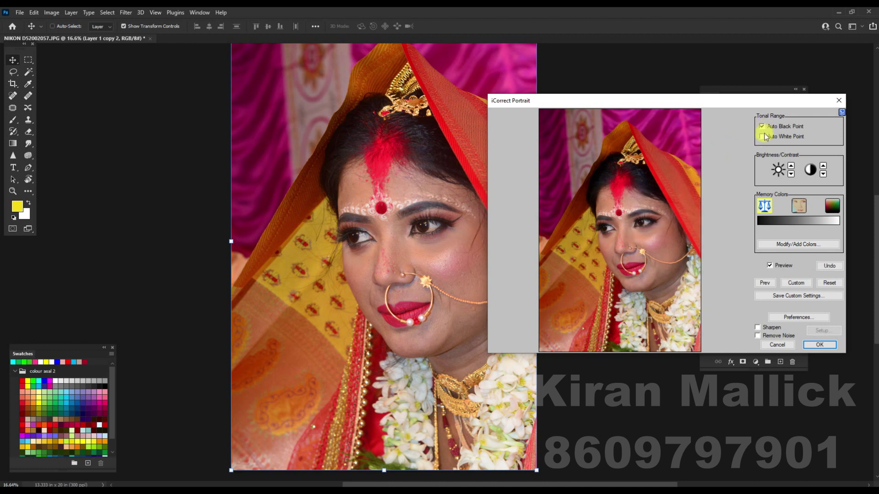
{"action": "left_click", "coordinate": [763, 137]}
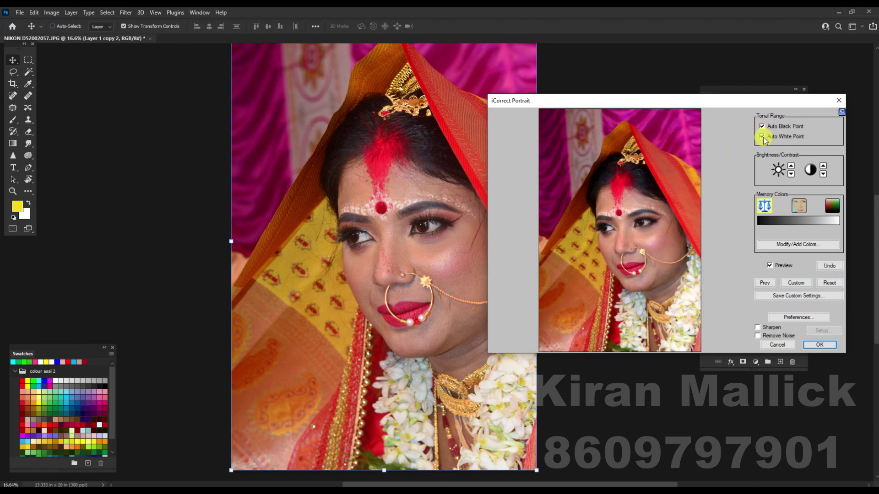
{"action": "left_click", "coordinate": [809, 347]}
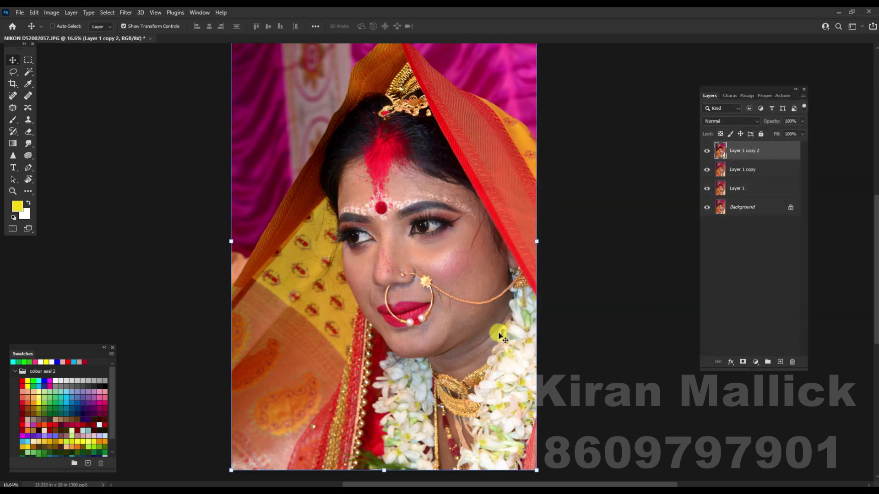
Step: Hide and show the uppermost layer copy repeatedly to examine the tonal correction on the whole portrait and the face
{"action": "left_click", "coordinate": [707, 151]}
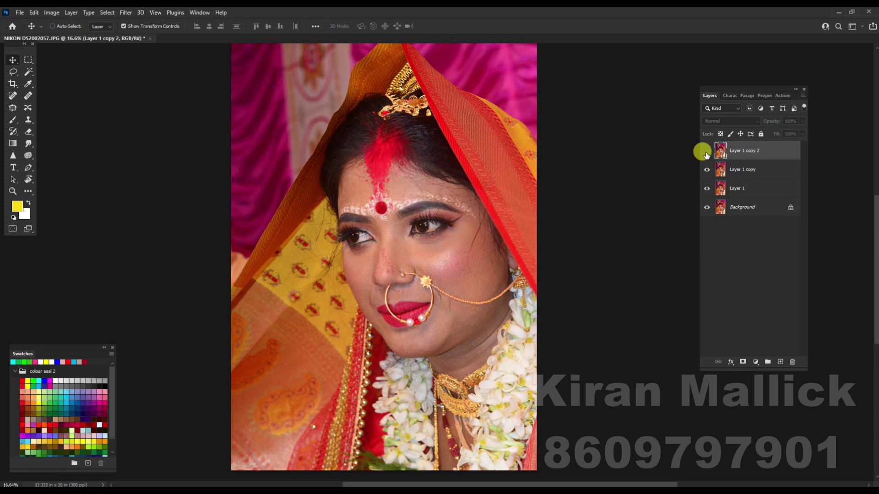
{"action": "left_click", "coordinate": [706, 151]}
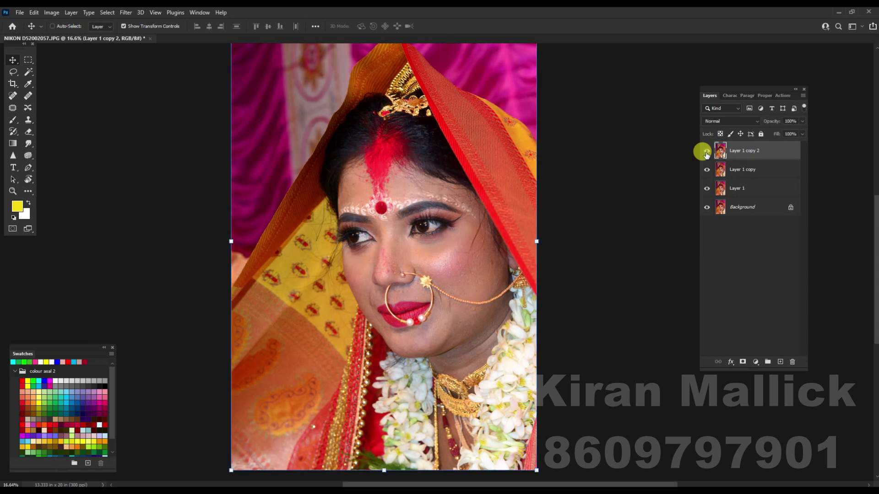
{"action": "left_click", "coordinate": [706, 151]}
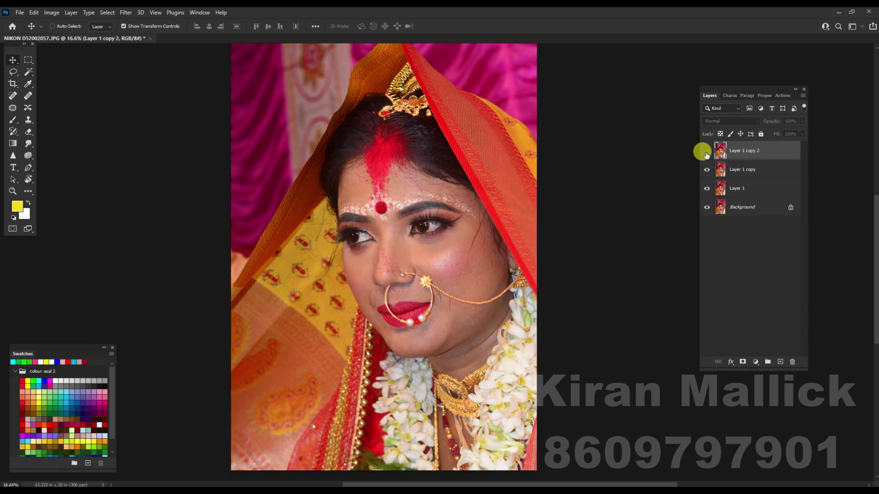
{"action": "left_click", "coordinate": [707, 151]}
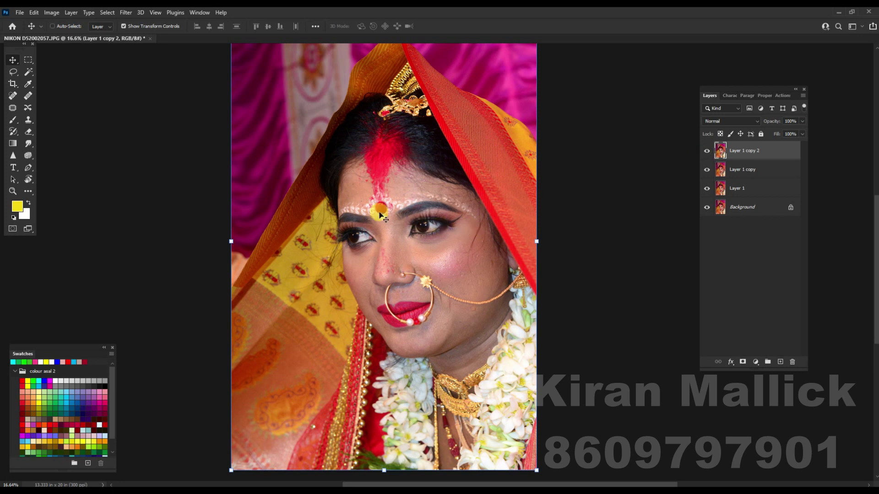
{"action": "left_click", "coordinate": [706, 151]}
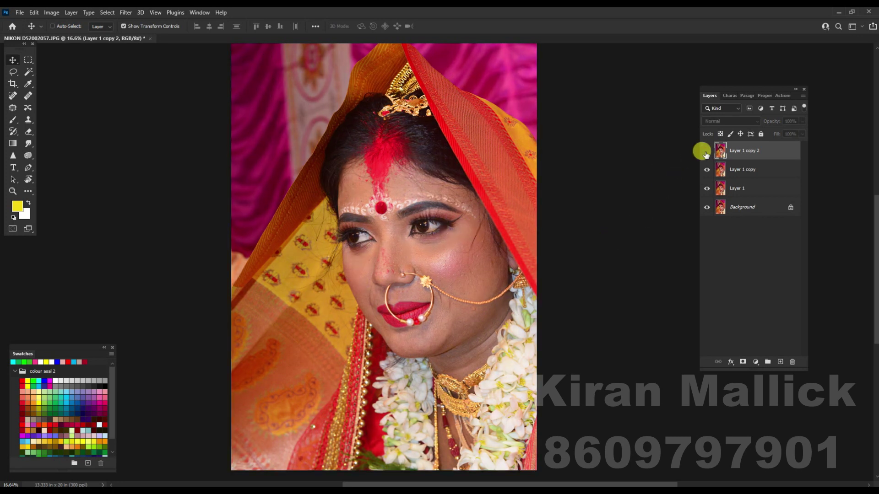
{"action": "left_click", "coordinate": [706, 151]}
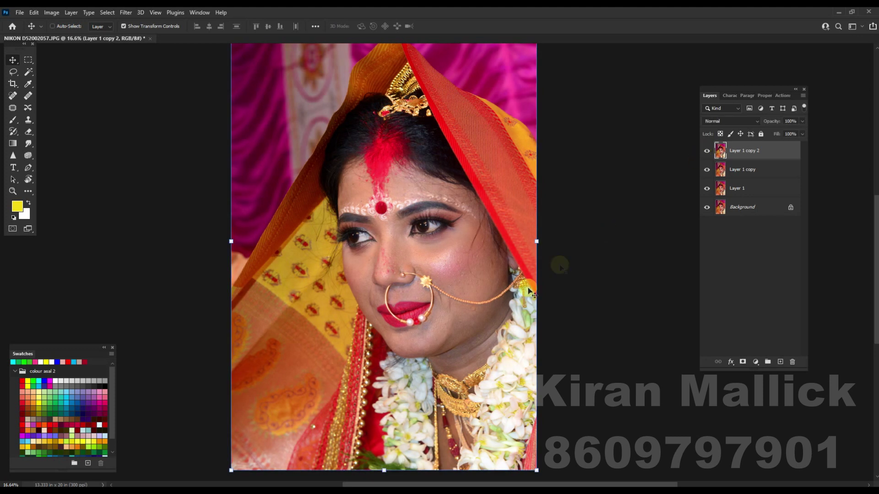
{"action": "scroll", "coordinate": [465, 300], "scroll_direction": "up", "scroll_amount": 2}
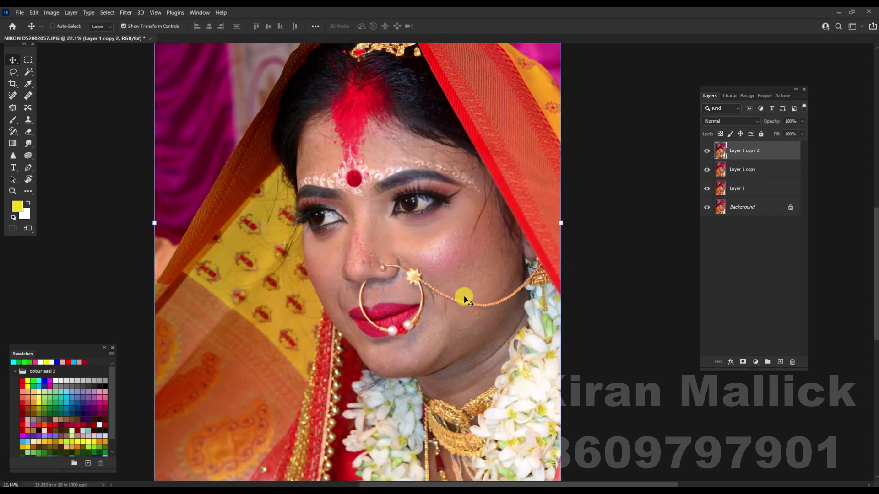
{"action": "left_click", "coordinate": [706, 151]}
{"action": "left_click", "coordinate": [707, 151]}
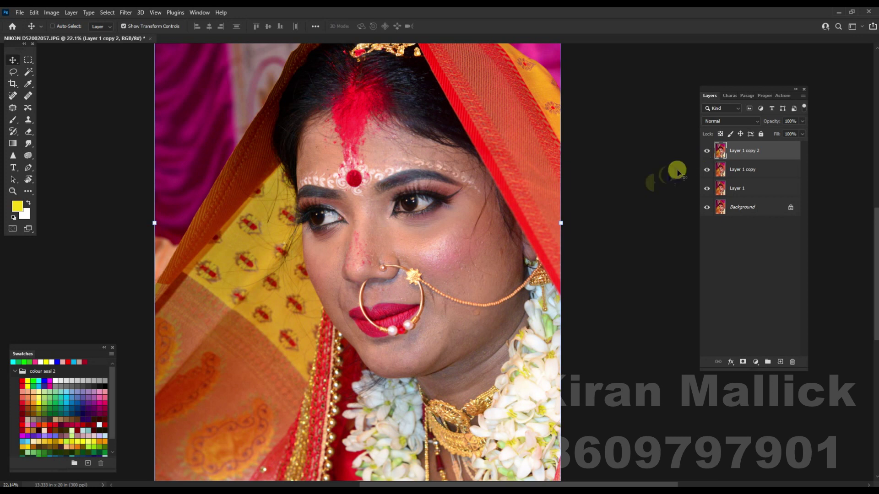
{"action": "mouse_move", "coordinate": [599, 460]}
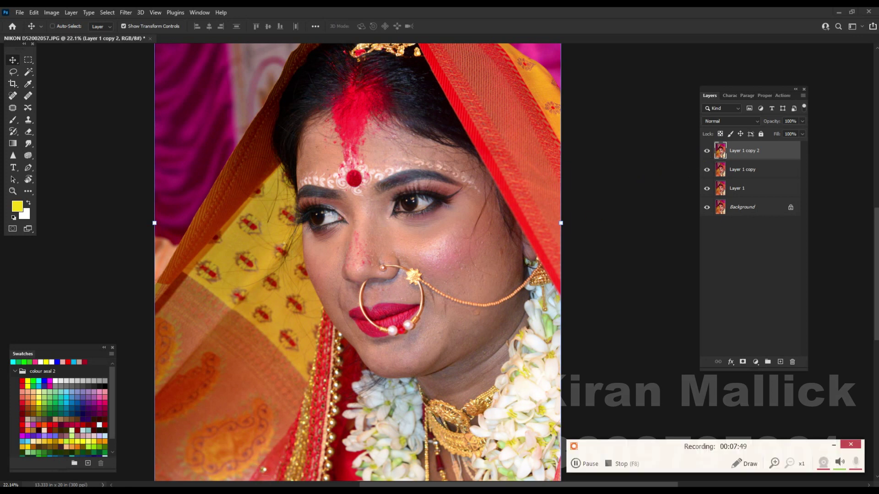